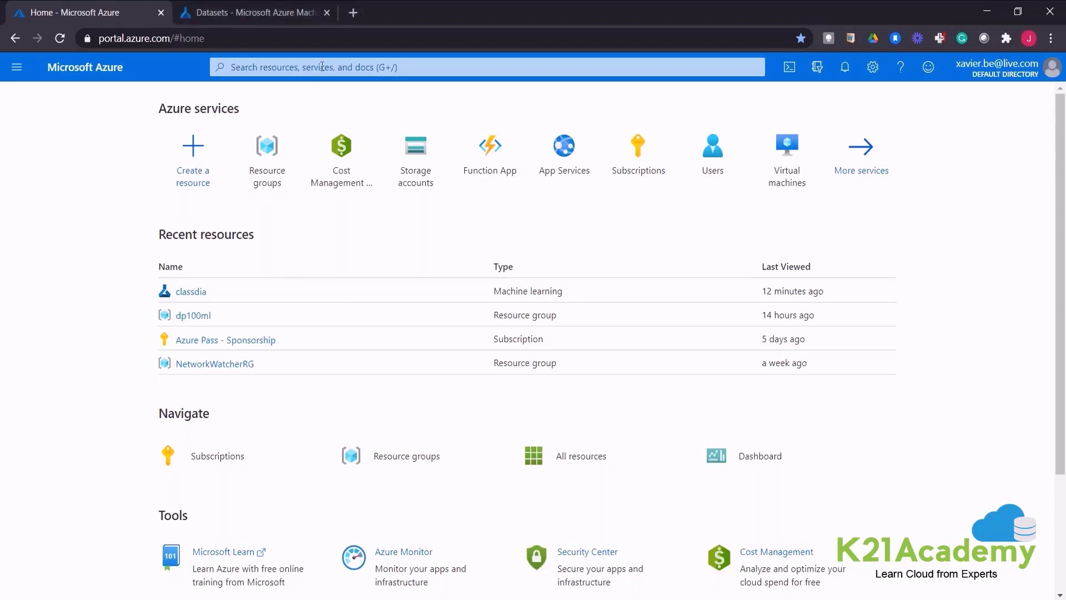
- Search the Azure portal for compute, replace the search term, and open the Machine learning service
click(322, 66)
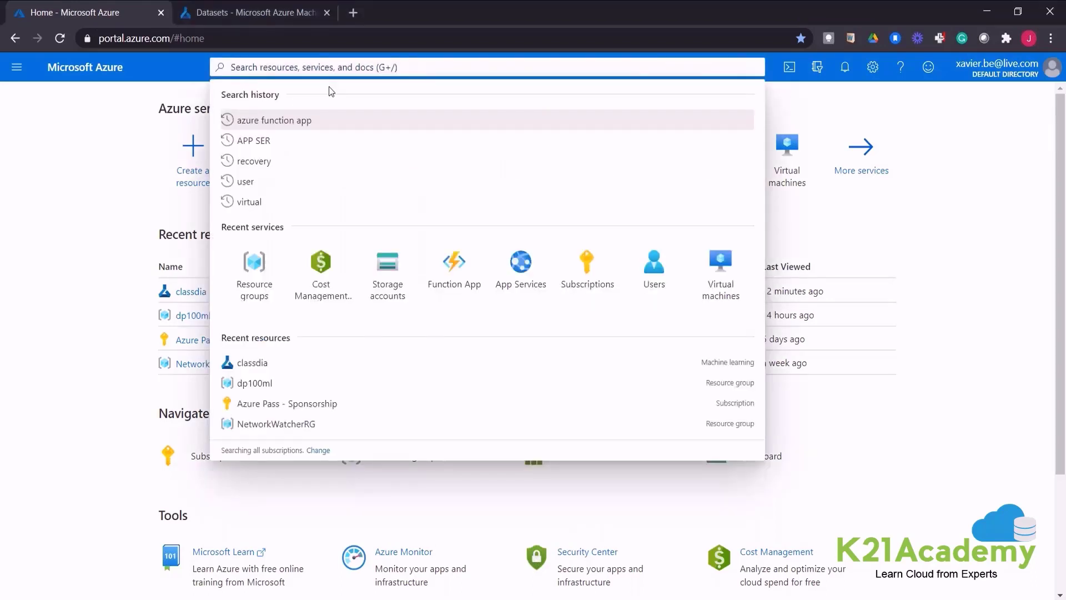
text(compute)
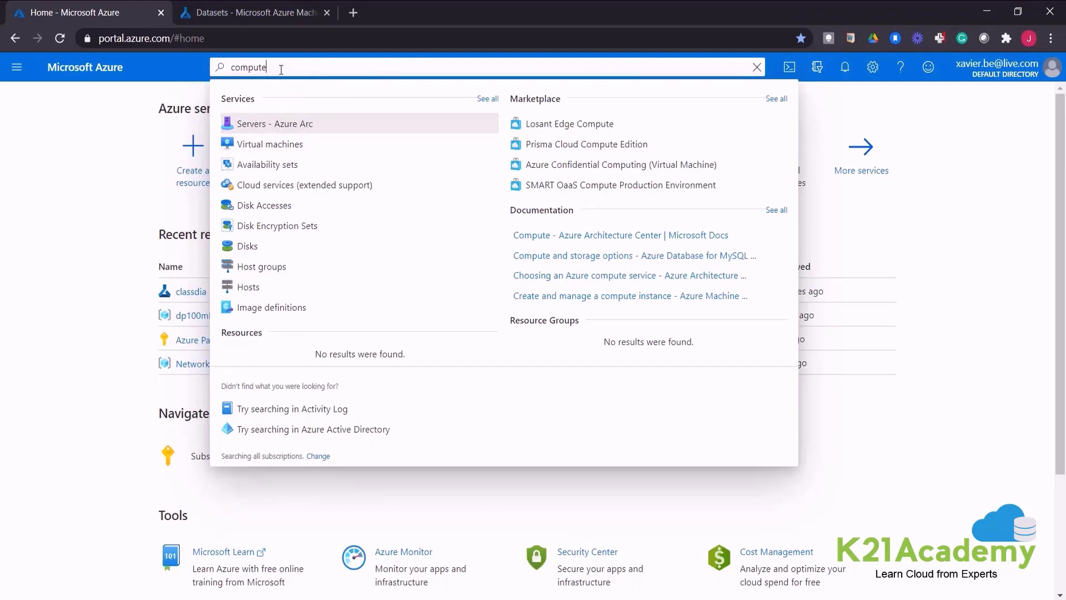
drag(281, 69, 198, 70)
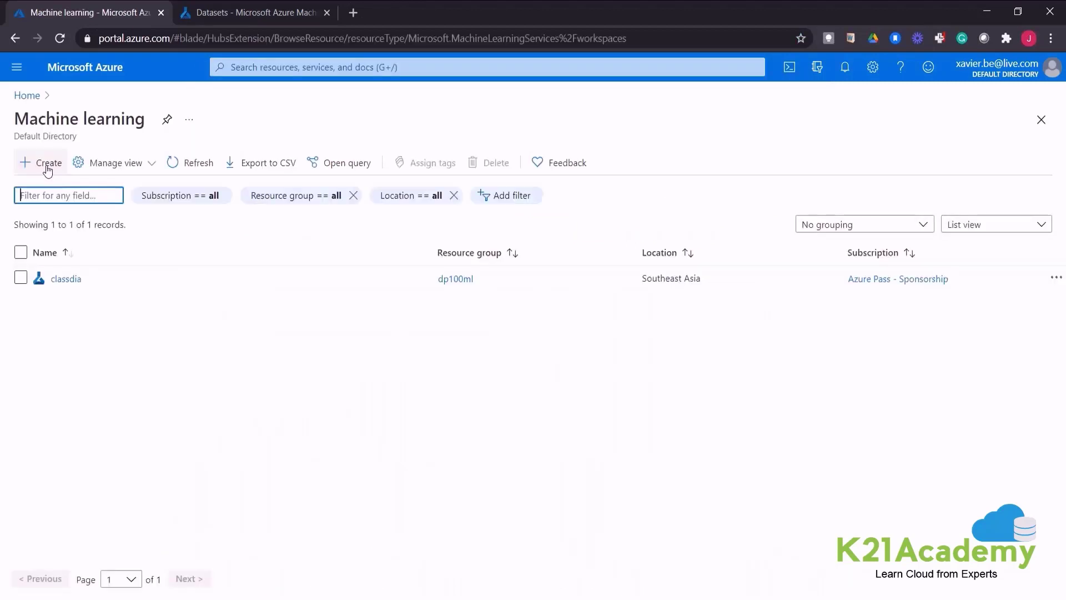
- Create a machine learning workspace named dp100ws in resource group dp100ml and region Southeast Asia
click(48, 167)
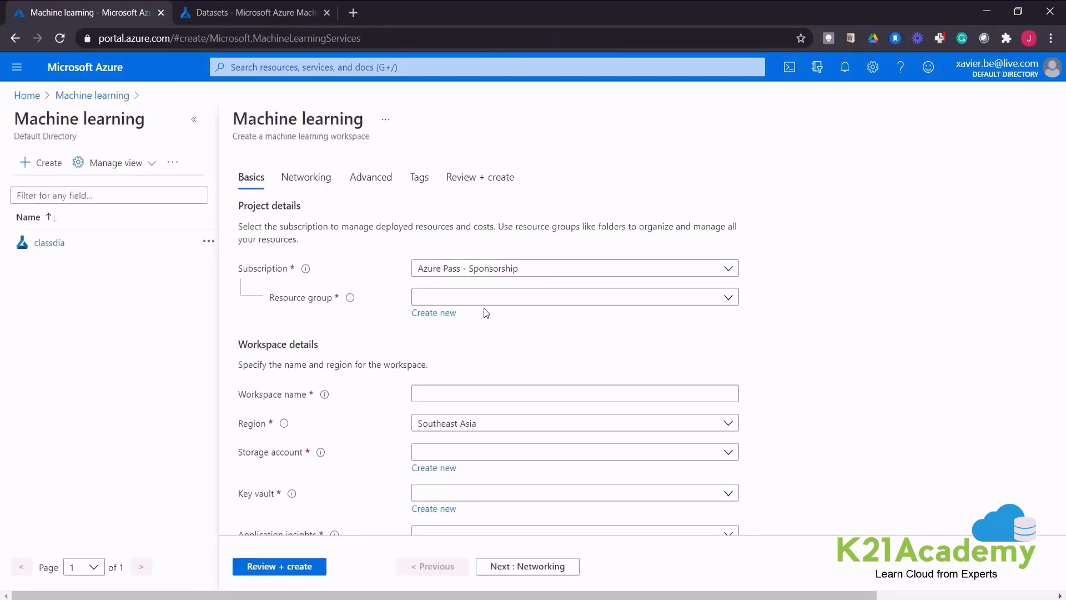
click(595, 299)
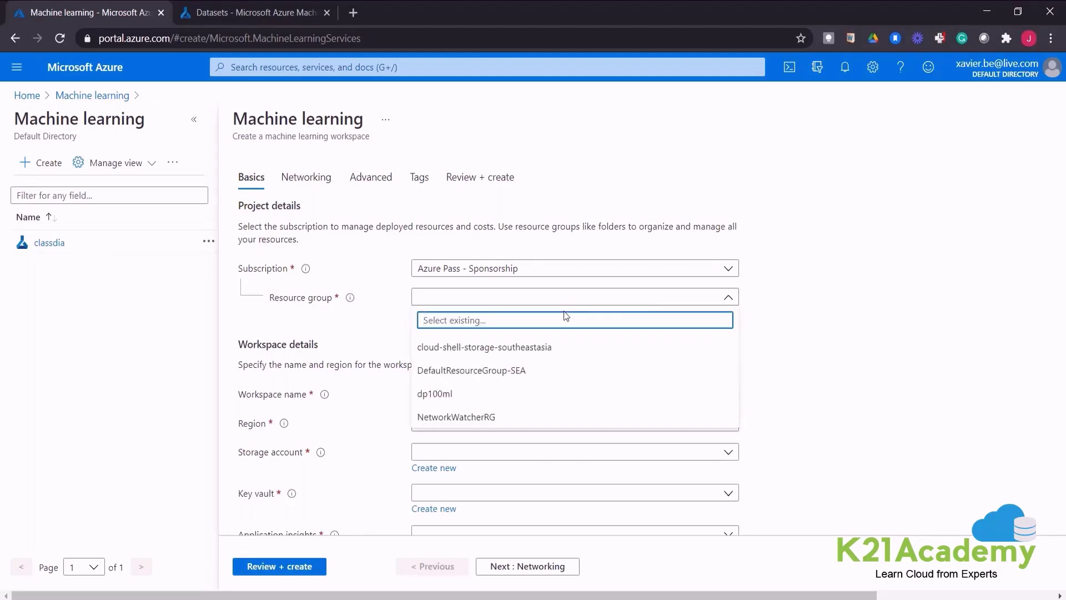
click(447, 393)
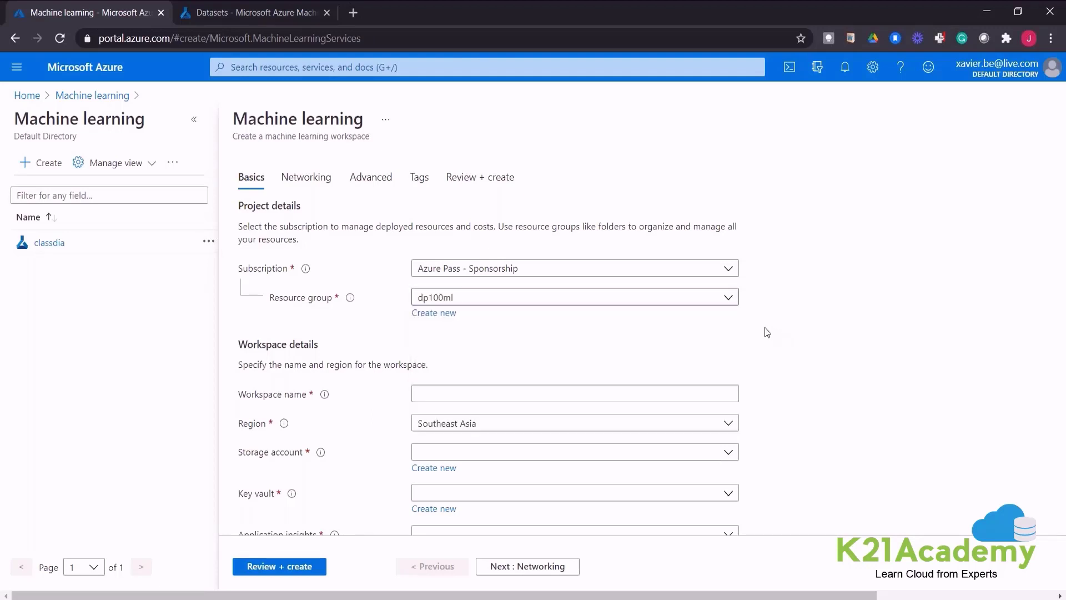
scroll(764, 328, down, 3)
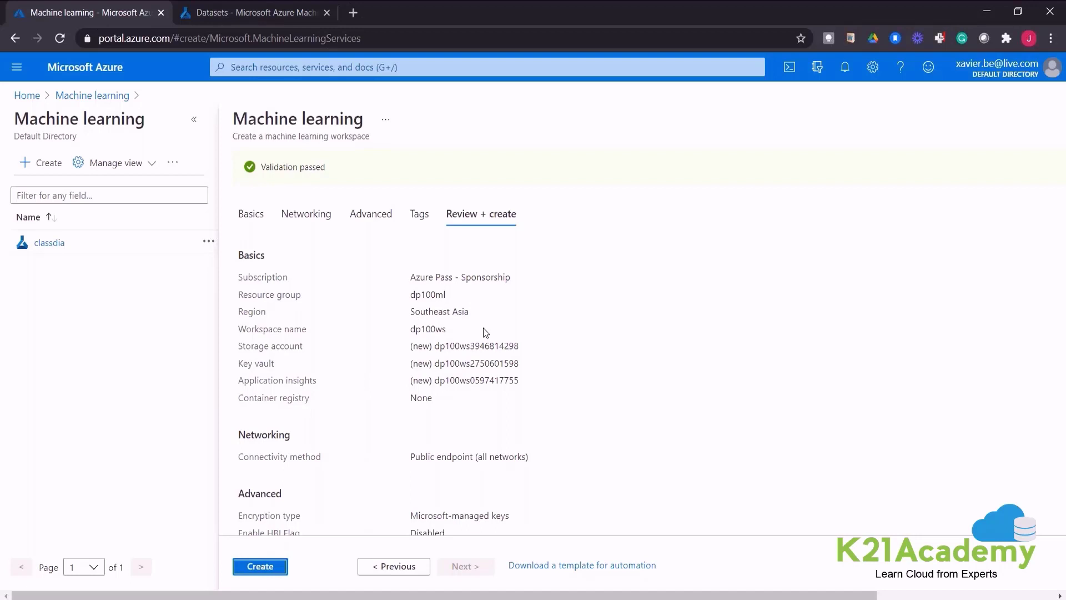
click(265, 567)
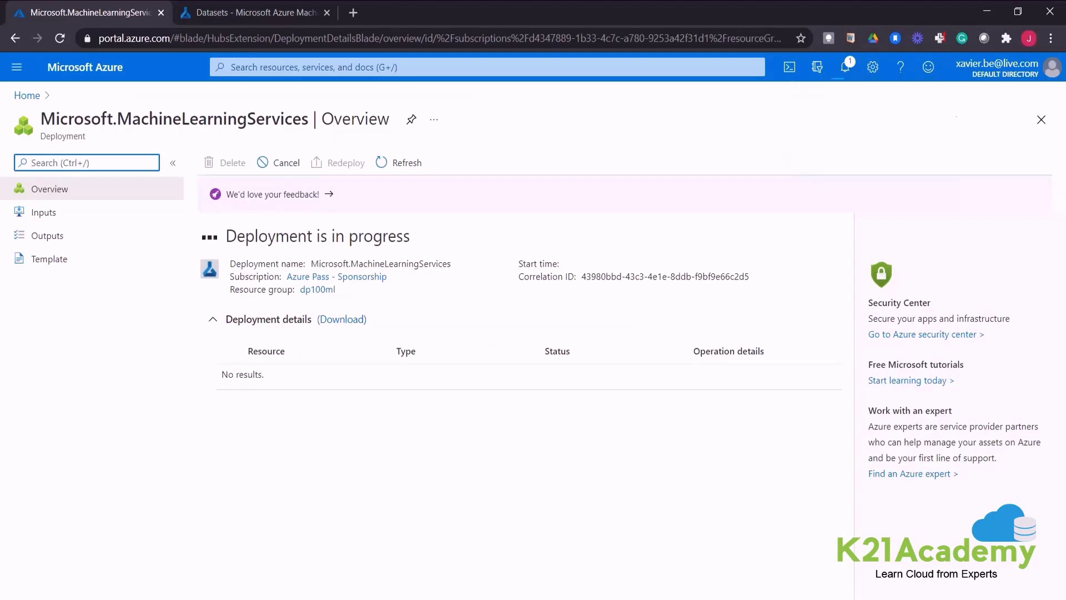
- Switch to Azure Machine Learning studio and open the compute instances of the classdia workspace
click(245, 15)
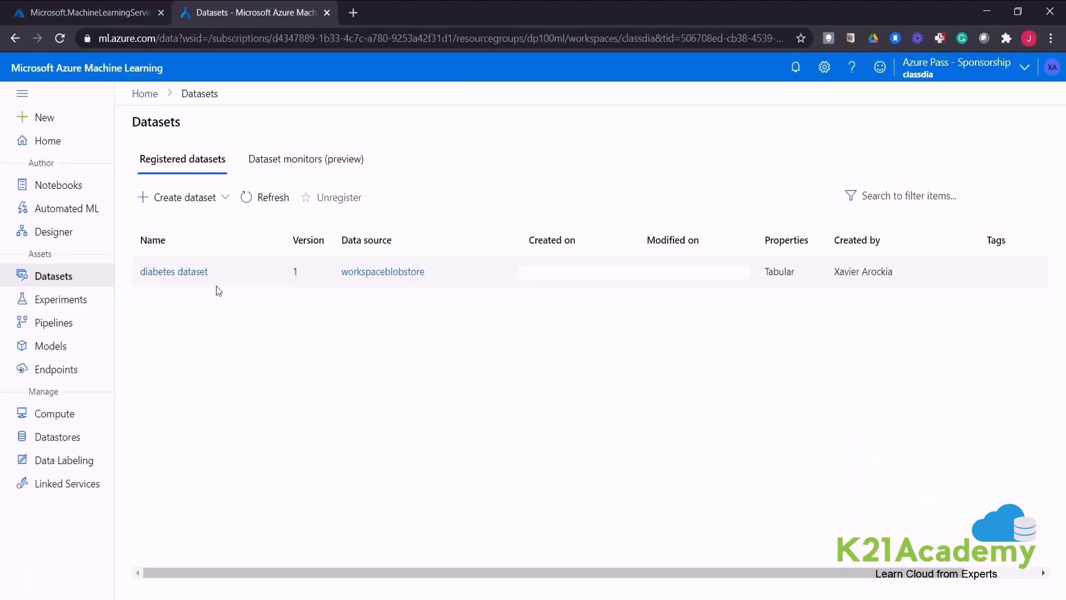
click(69, 425)
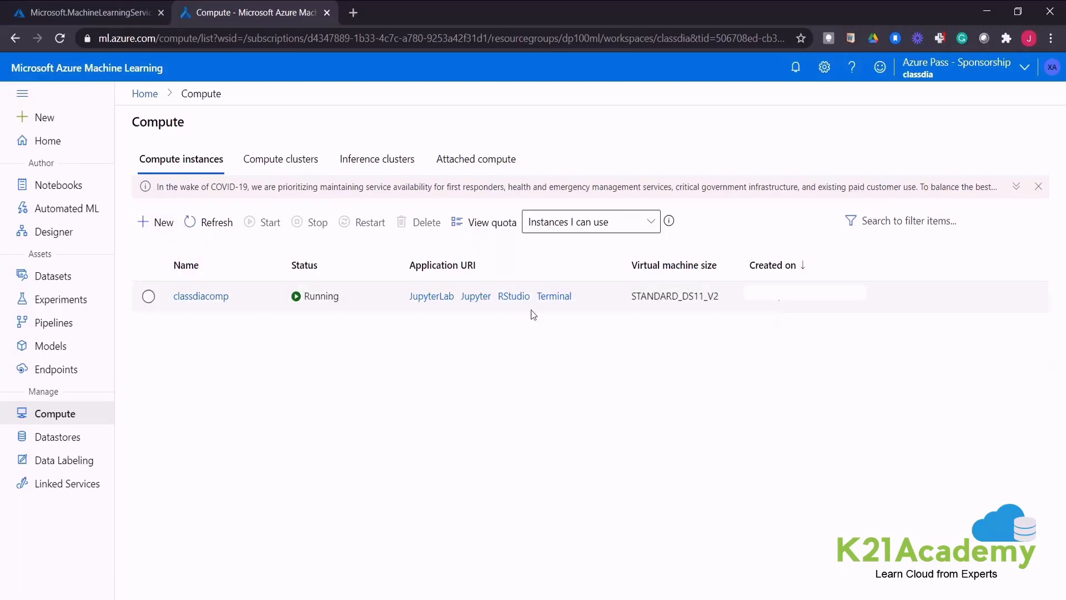
click(161, 225)
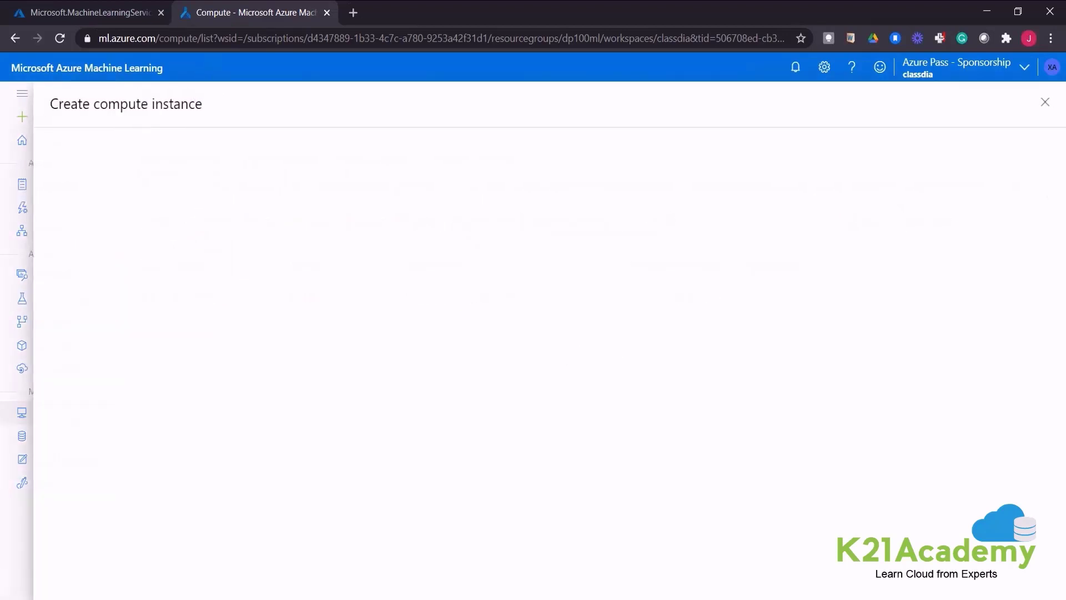
click(1046, 102)
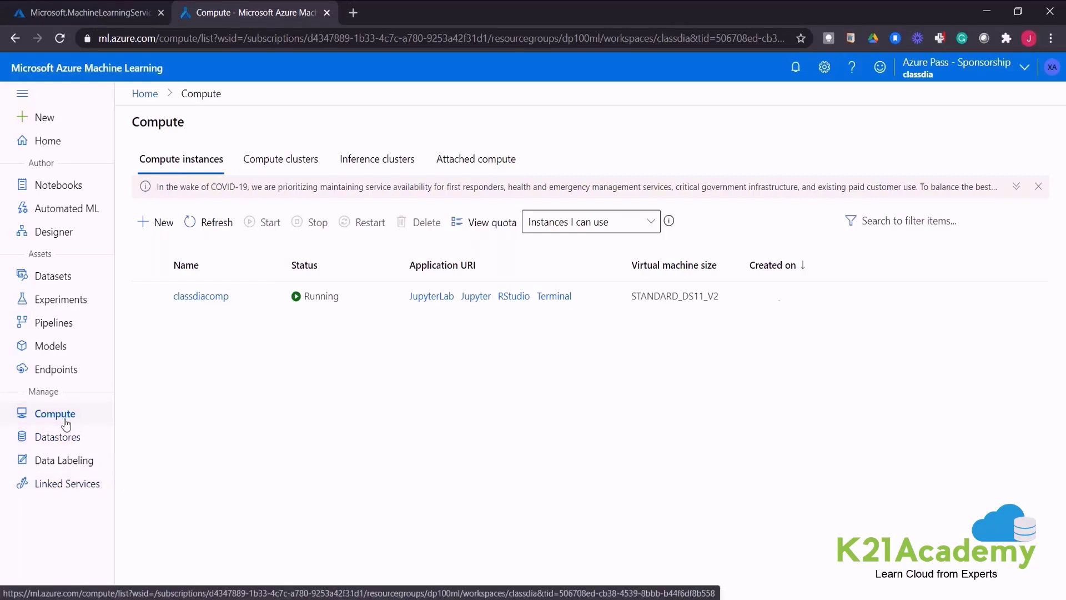
- Start a new CPU compute instance and choose the Standard_DS11_v2 virtual machine size from all options, searching for ds11
click(163, 225)
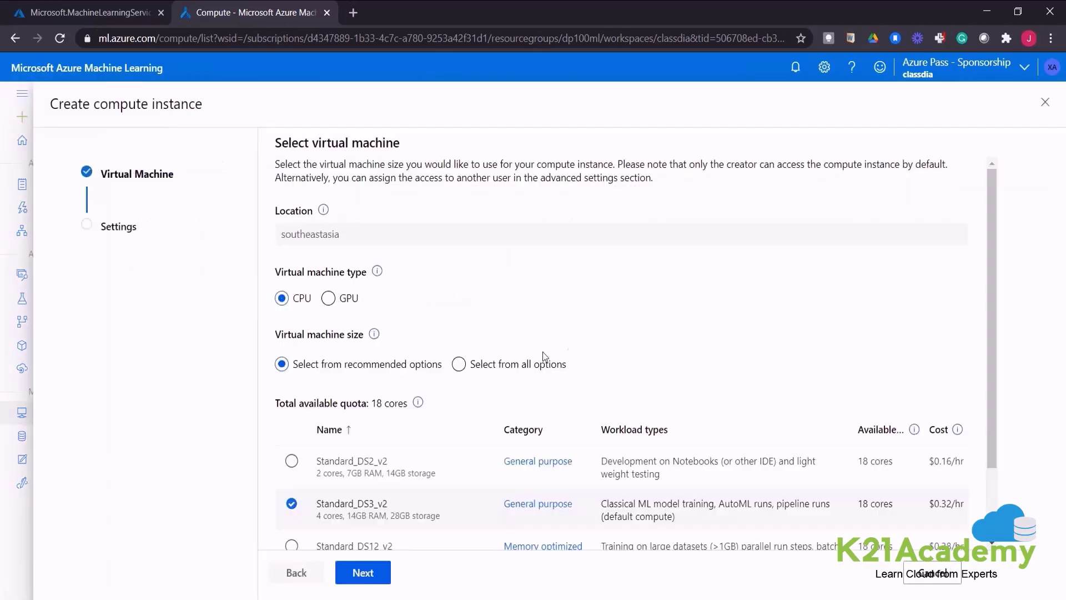
drag(995, 288, 995, 364)
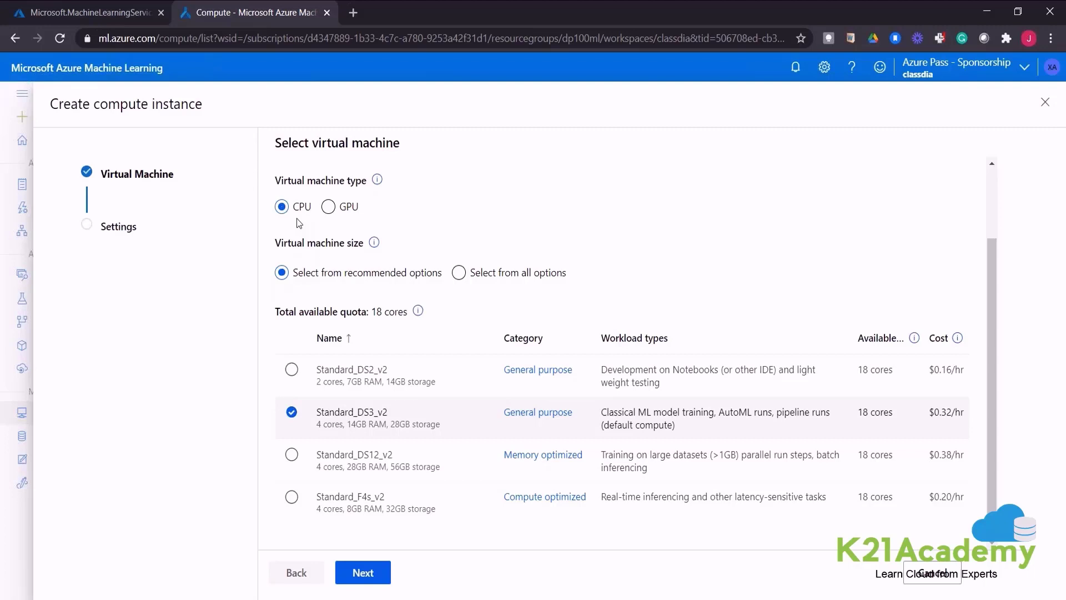
click(504, 281)
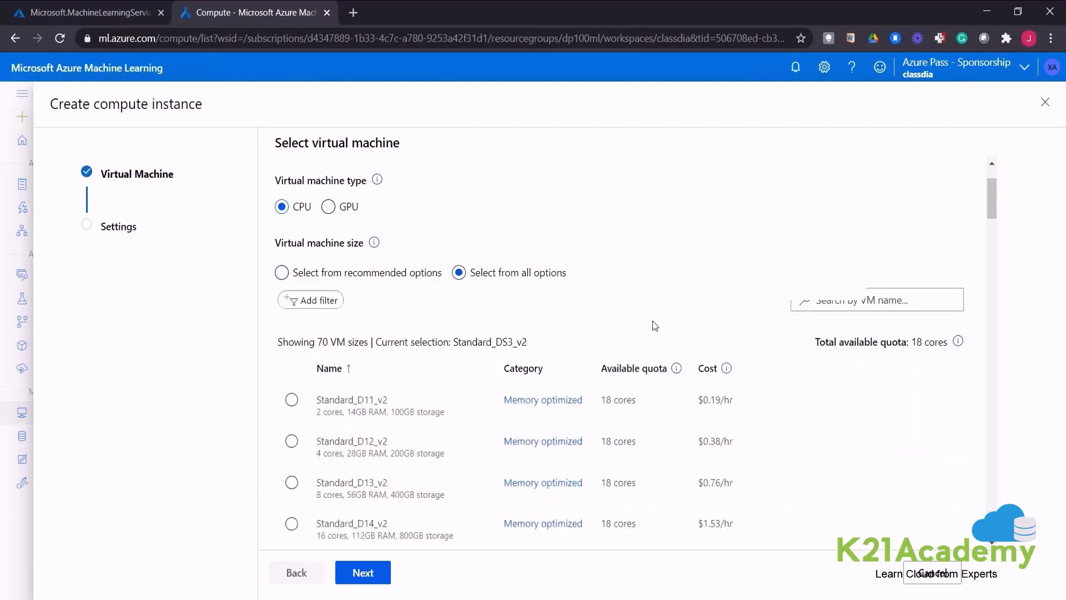
click(894, 299)
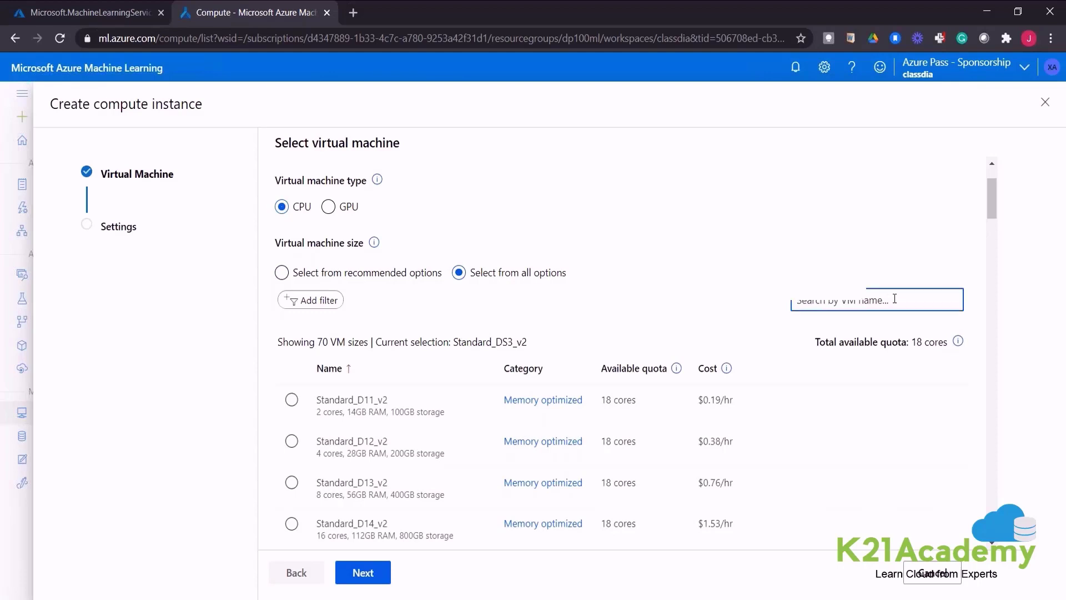
text(ds11)
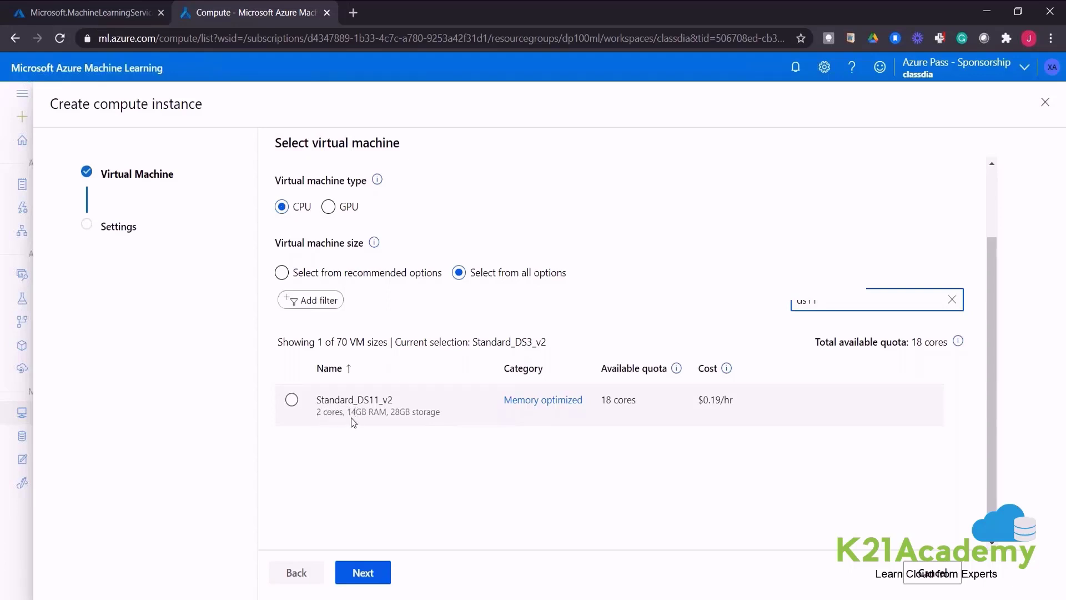
click(291, 401)
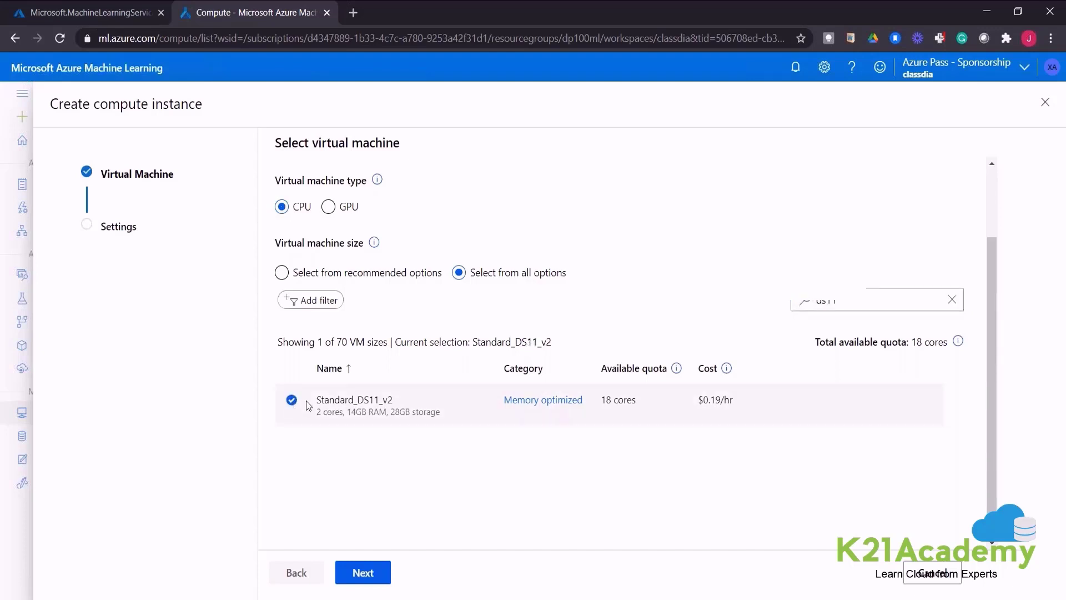
click(364, 574)
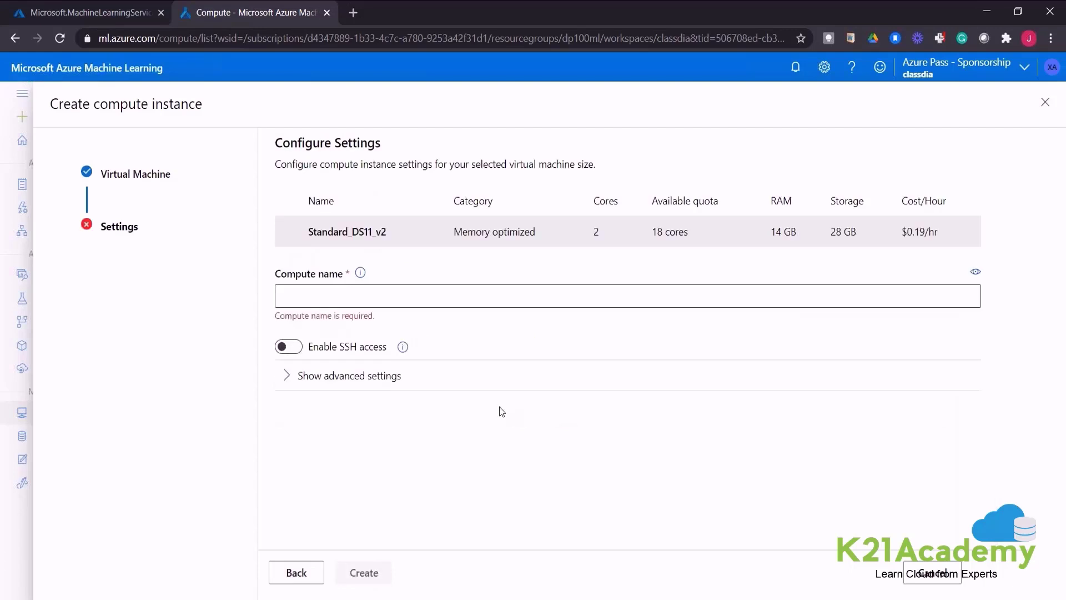
- Name the compute instance dp100-comname and create it
click(379, 296)
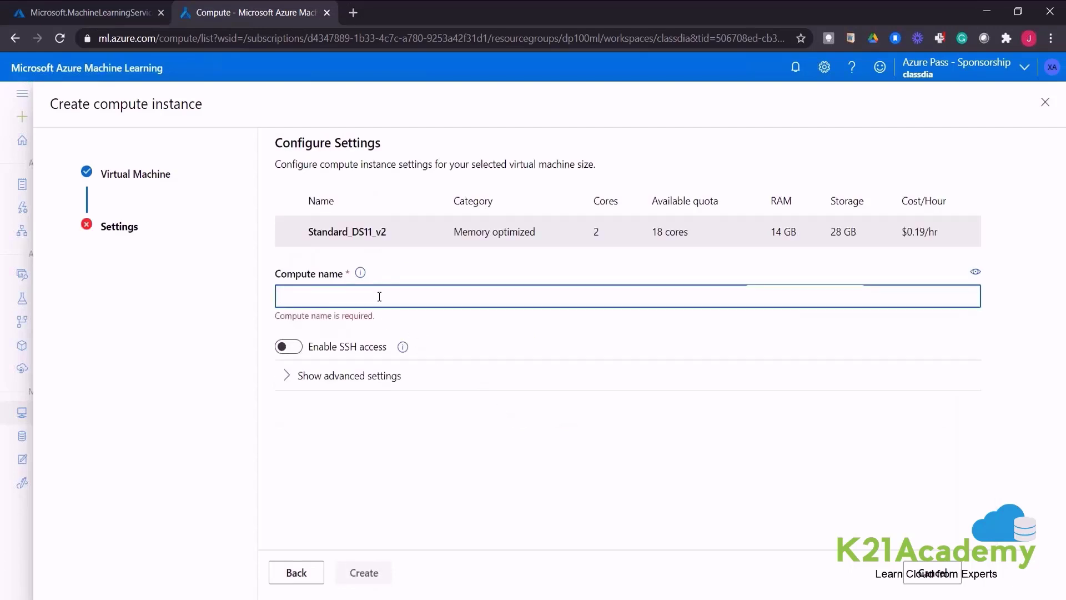
text(dp100)
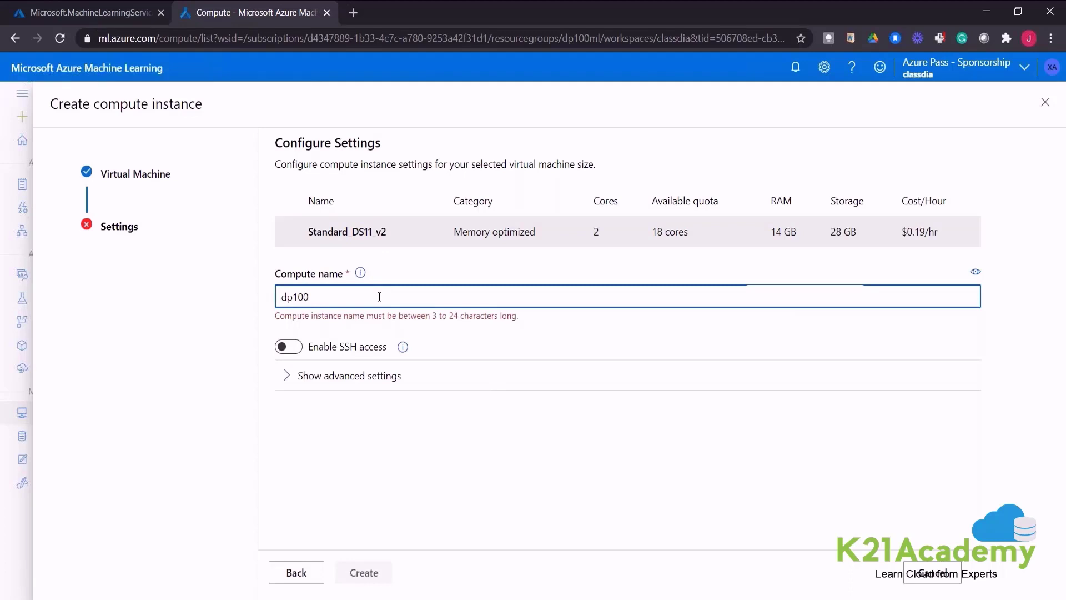
text(-comname)
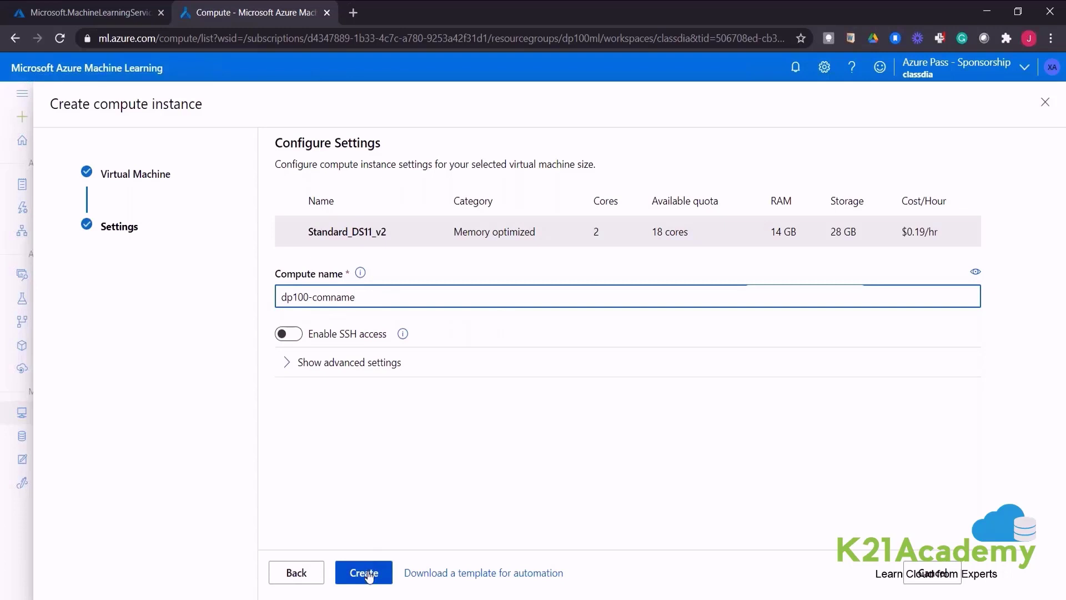
click(370, 569)
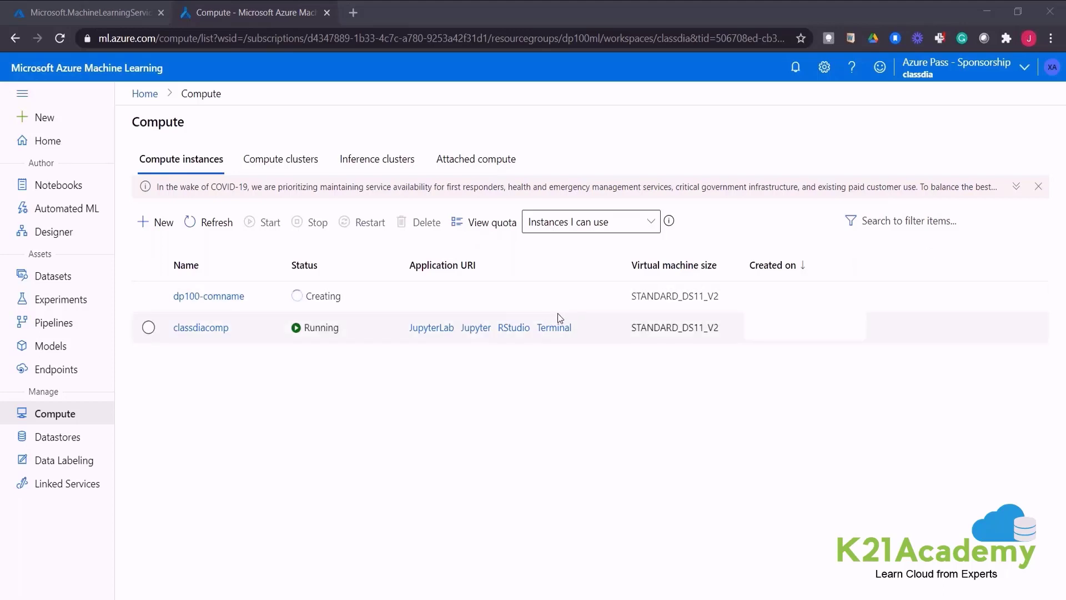
- Start a tabular dataset from local files and upload diabetes.csv to the default workspaceblobstore datastore
click(78, 283)
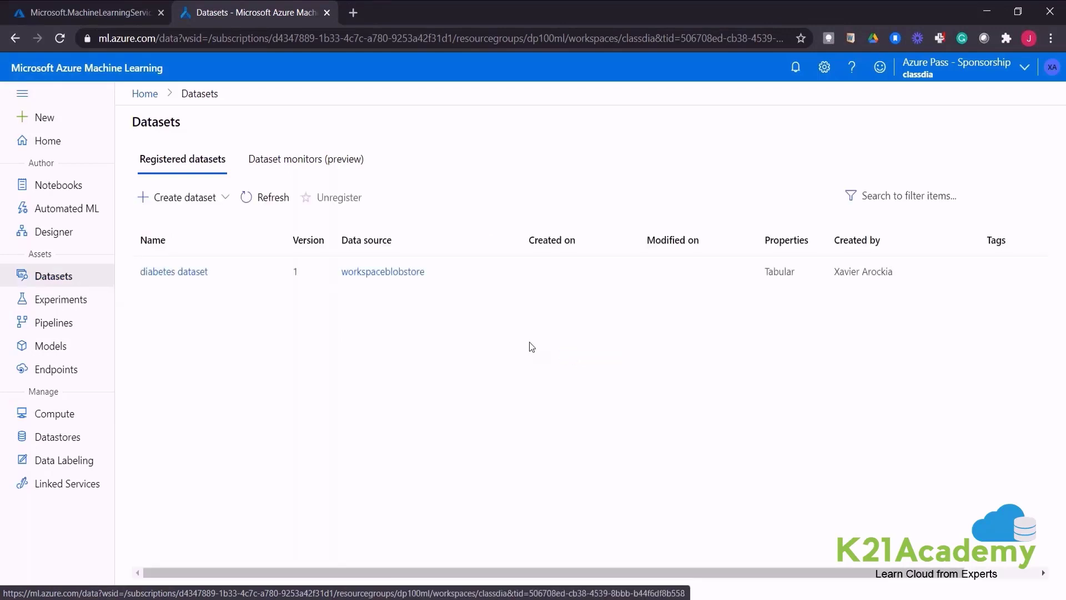
click(161, 197)
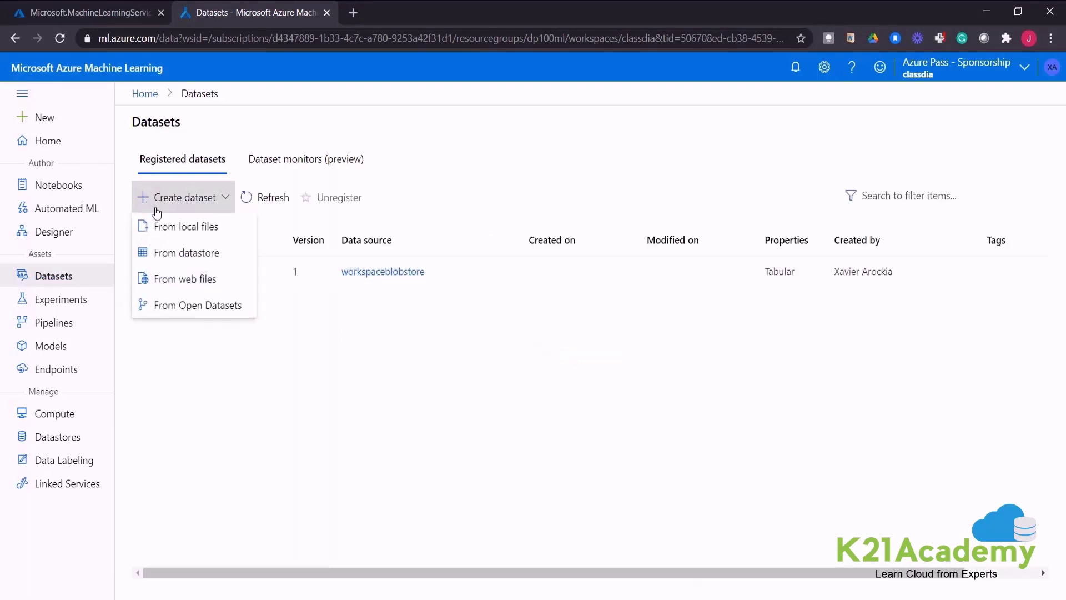
click(168, 226)
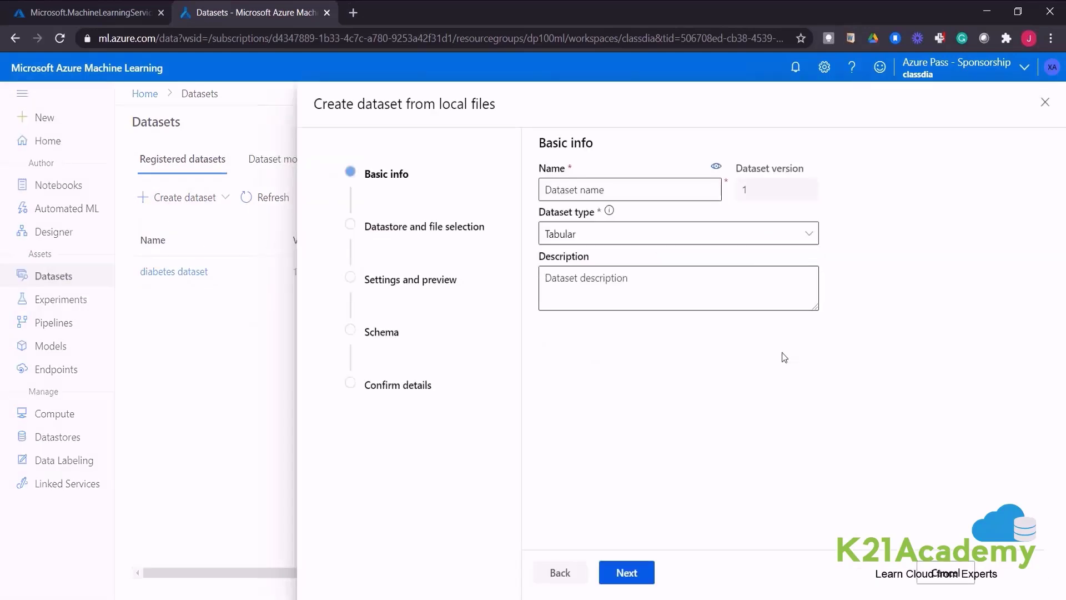
click(650, 188)
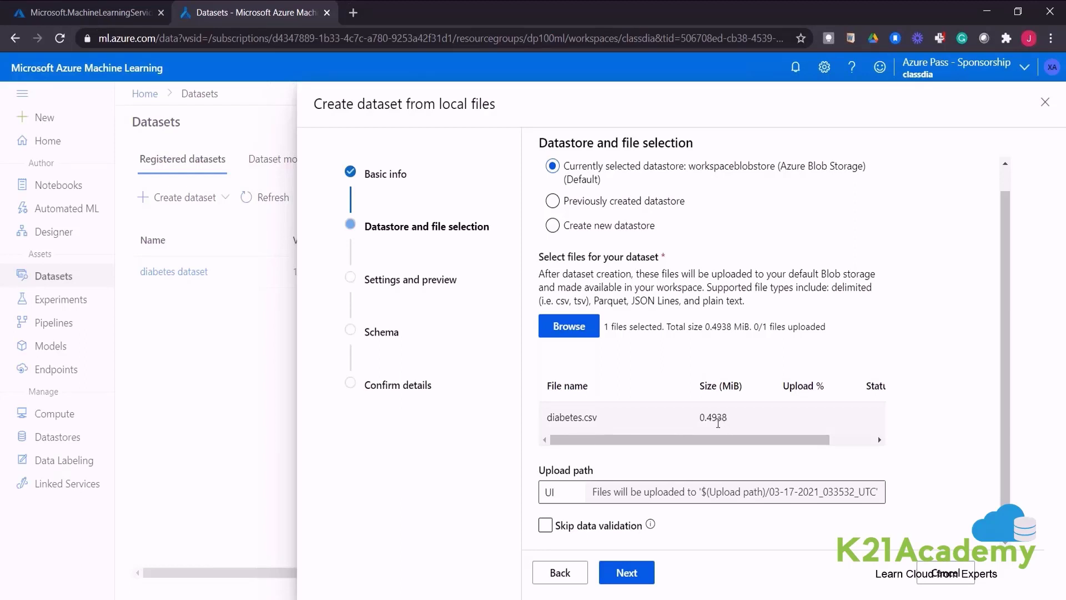
click(626, 573)
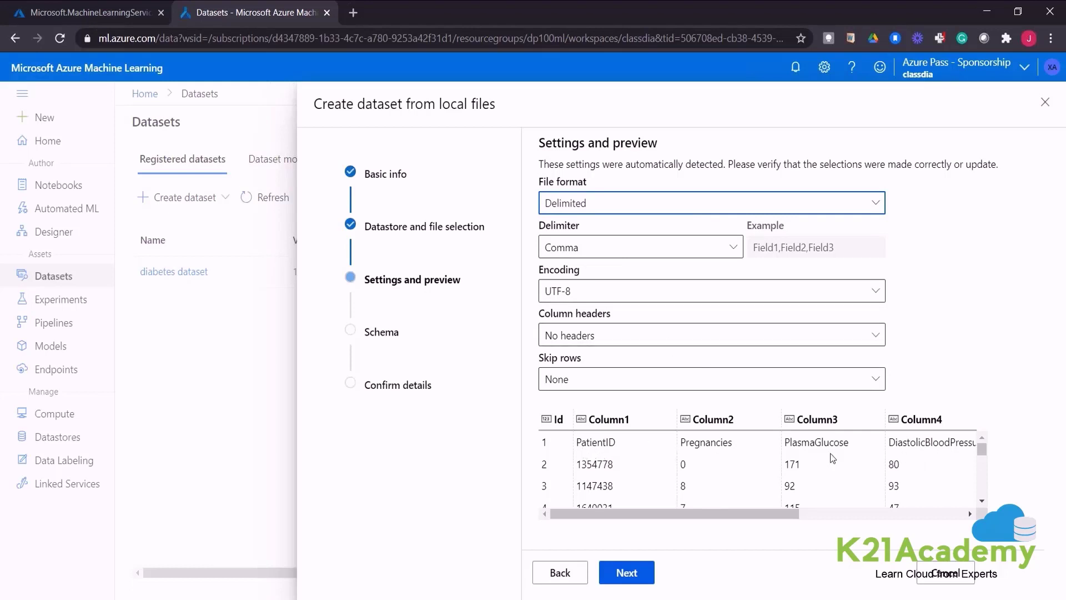
- Set the dataset's column headers to use headers from the first file and check the preview's columns and rows
click(715, 337)
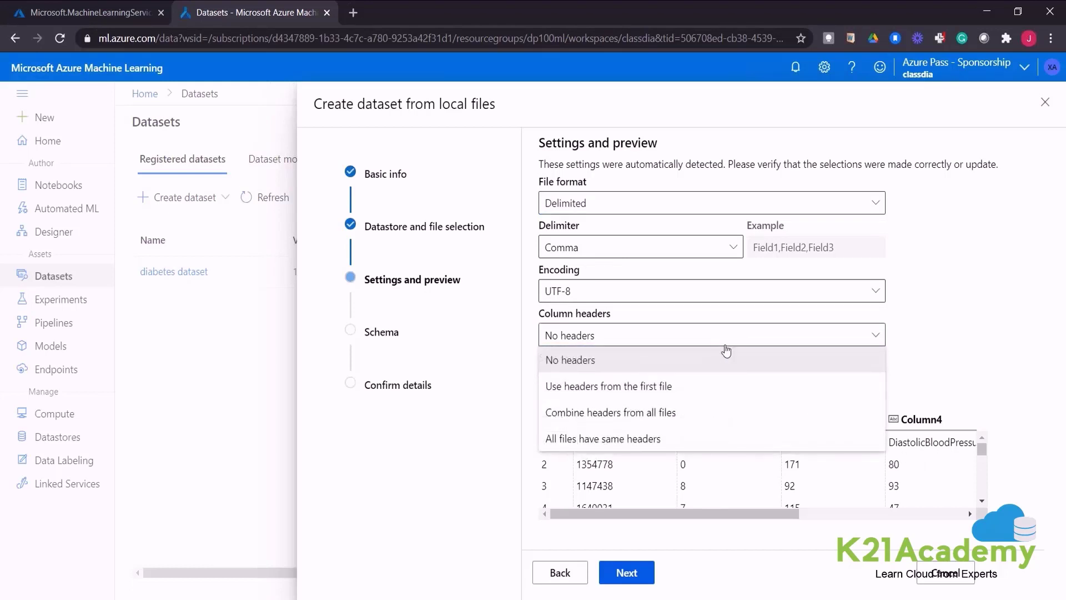
click(682, 394)
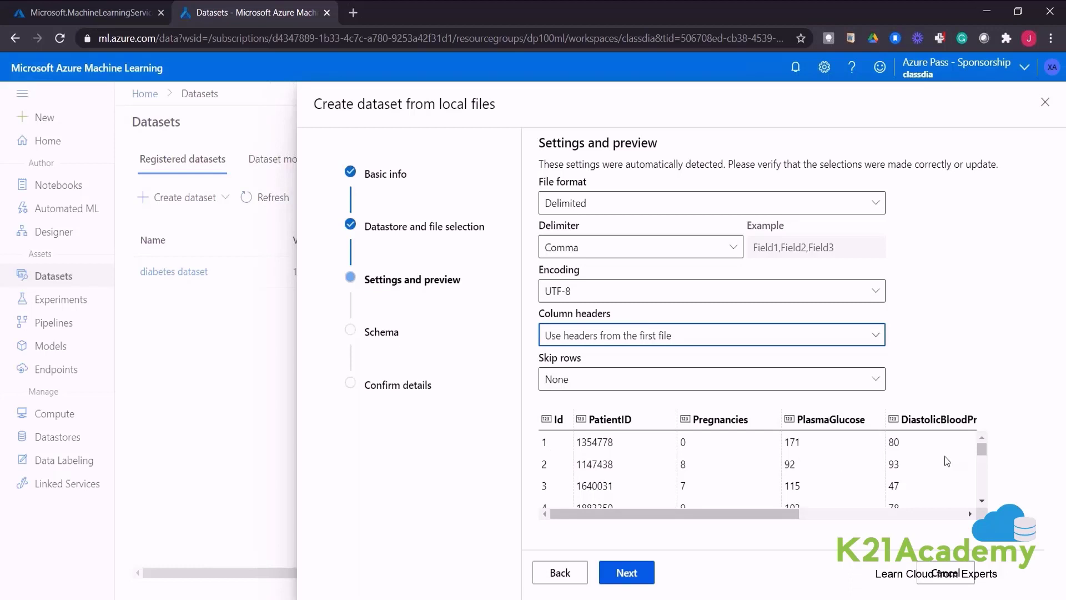
drag(772, 514, 991, 516)
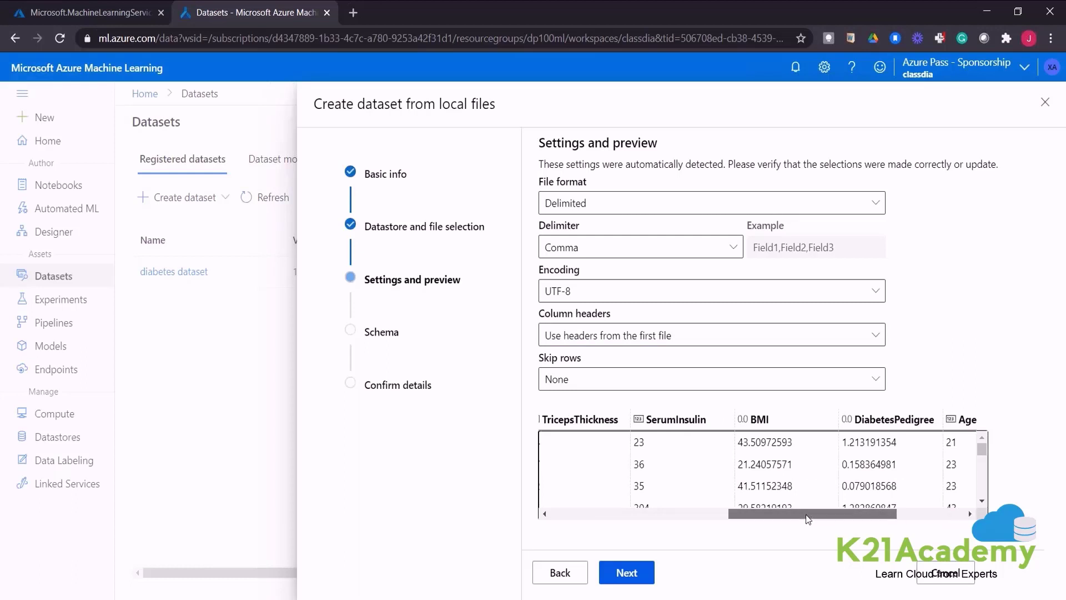
drag(805, 514, 582, 515)
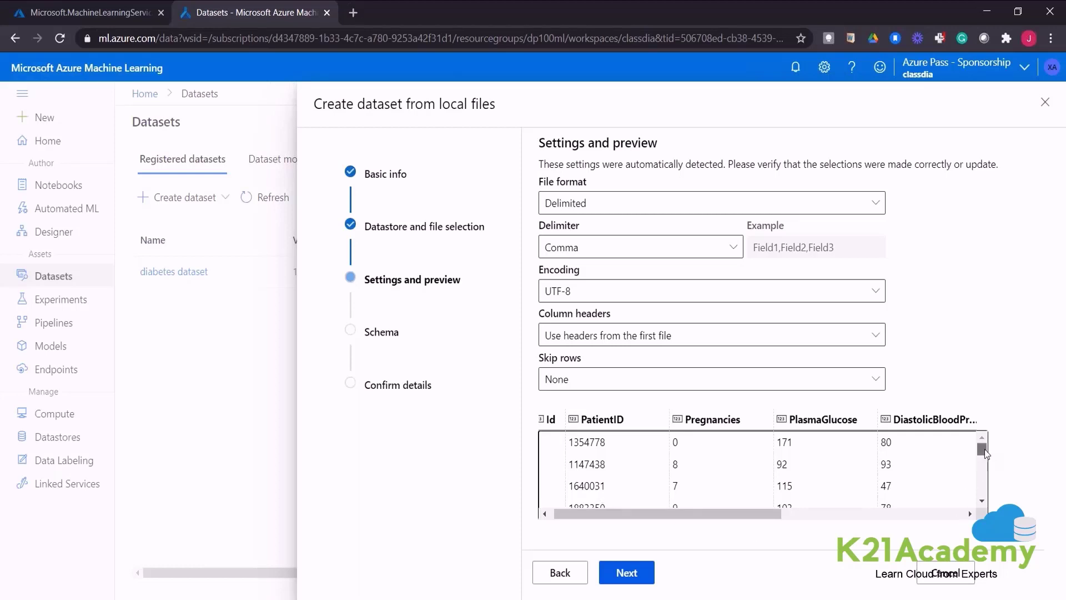
drag(986, 453, 986, 490)
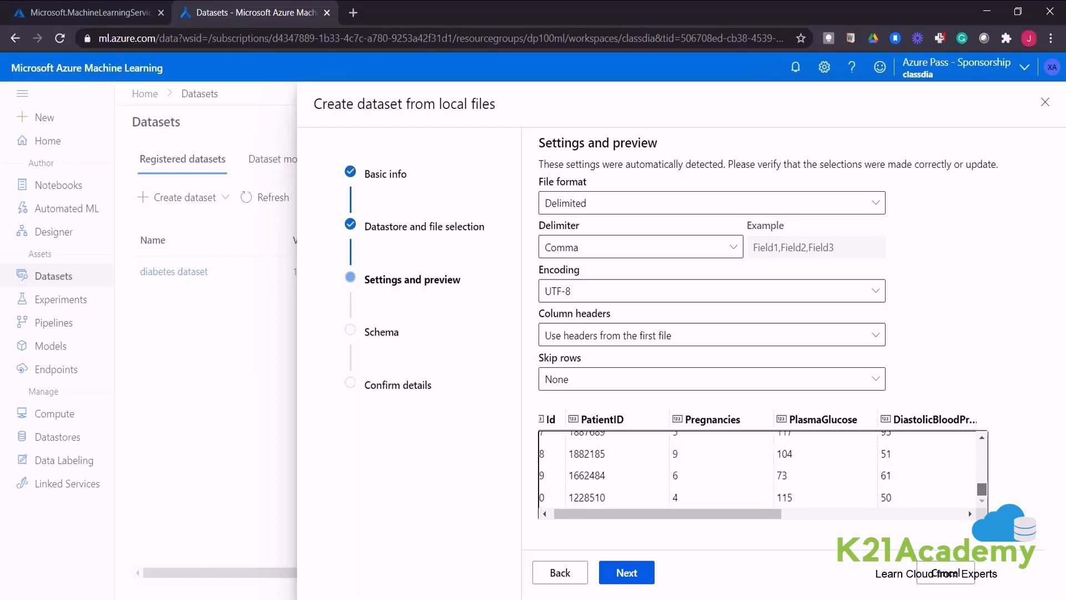
- Accept the detected schema, review the confirmation details, and create the diabetes-set dataset without profiling
click(626, 574)
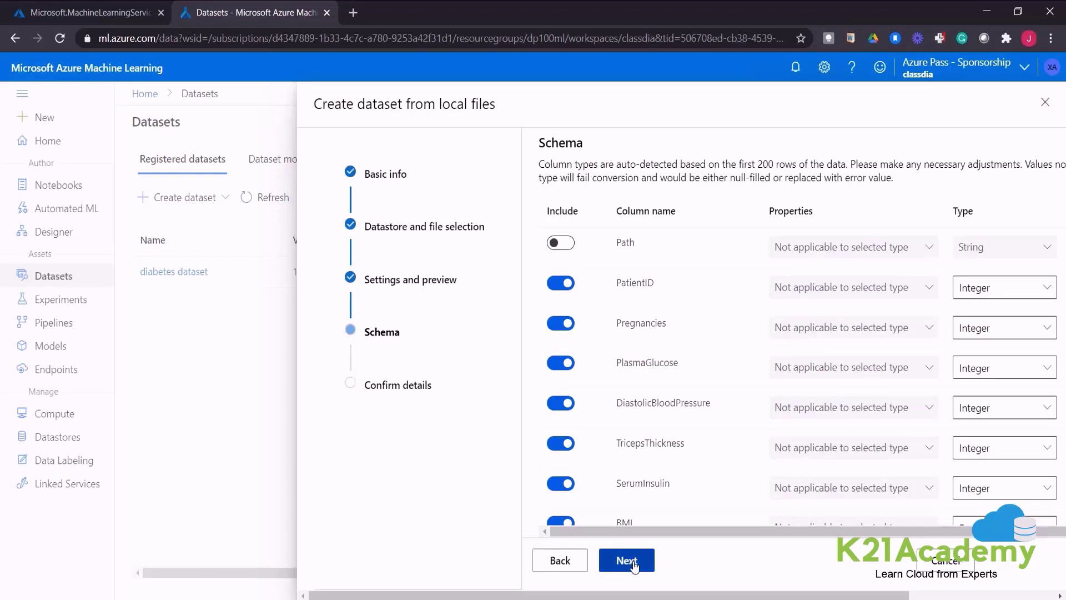
click(635, 565)
scroll(625, 444, down, 3)
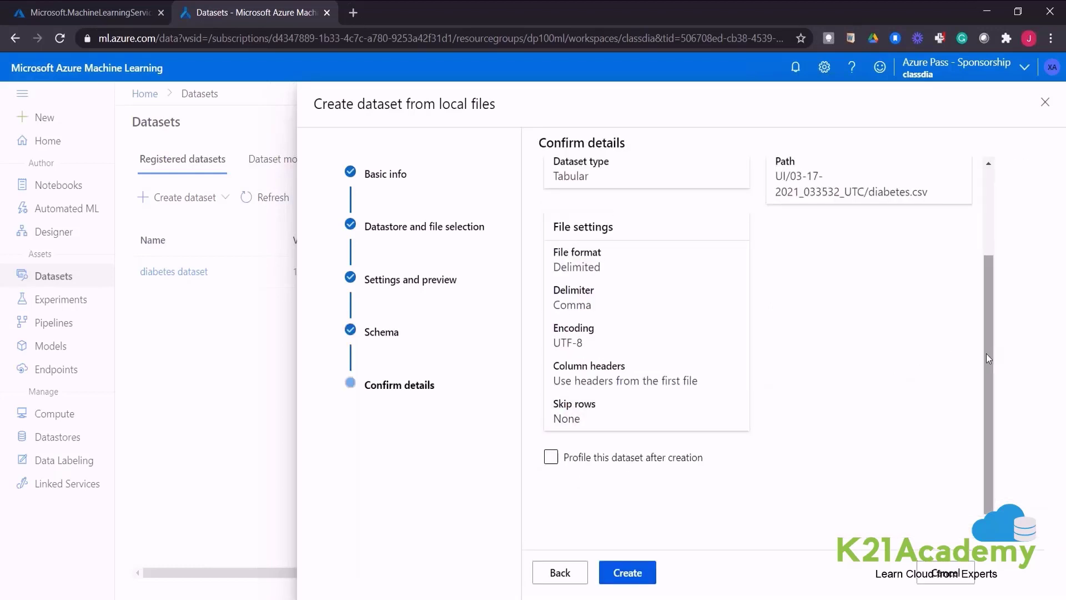
drag(987, 354, 990, 241)
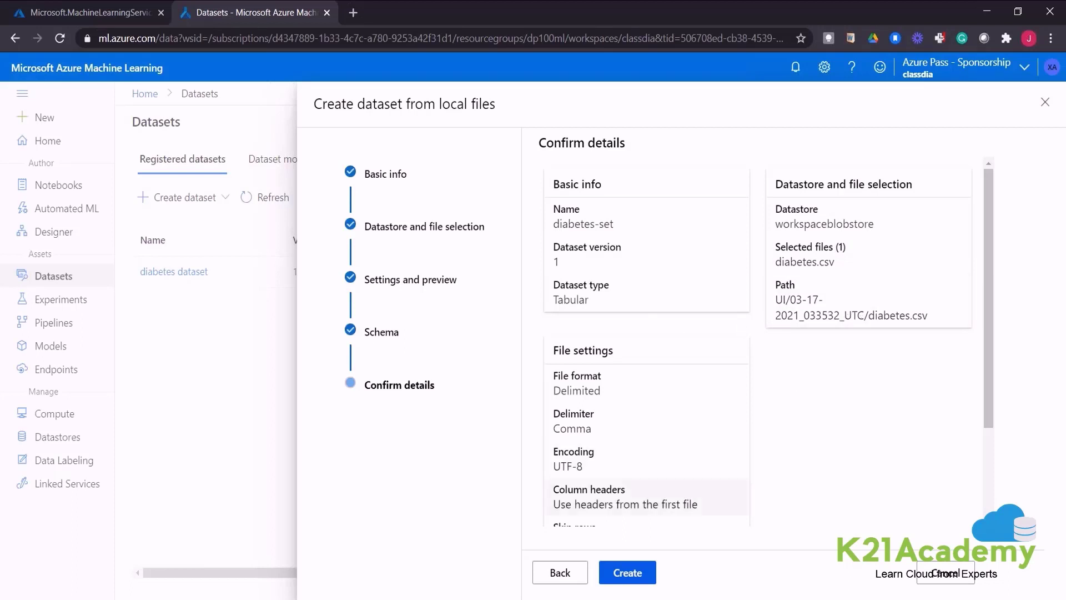
click(637, 577)
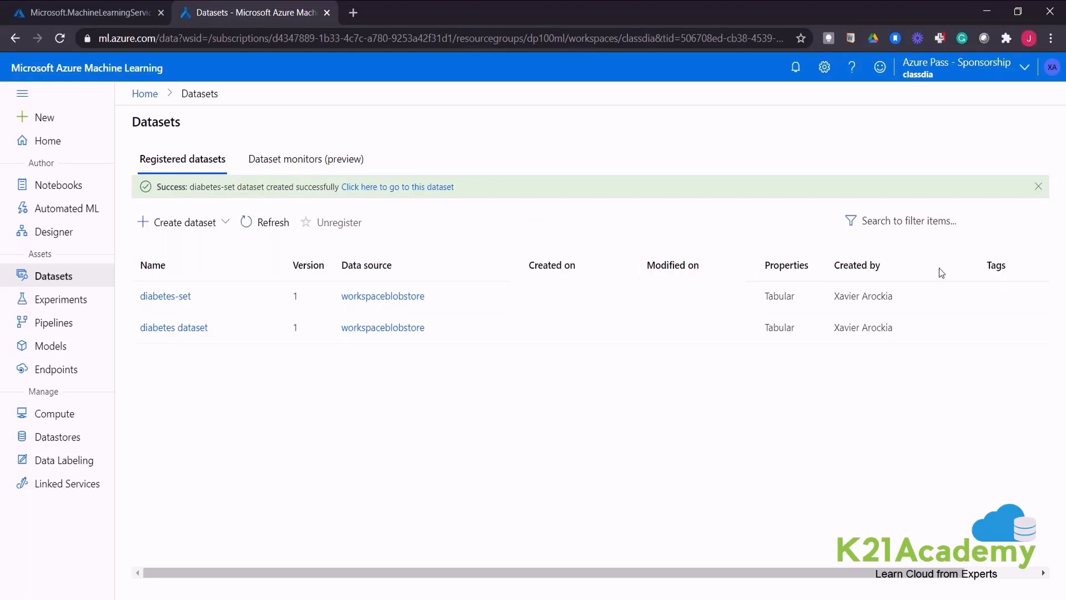
- Start a new Automated ML run and choose diabetes-set as its dataset
click(65, 211)
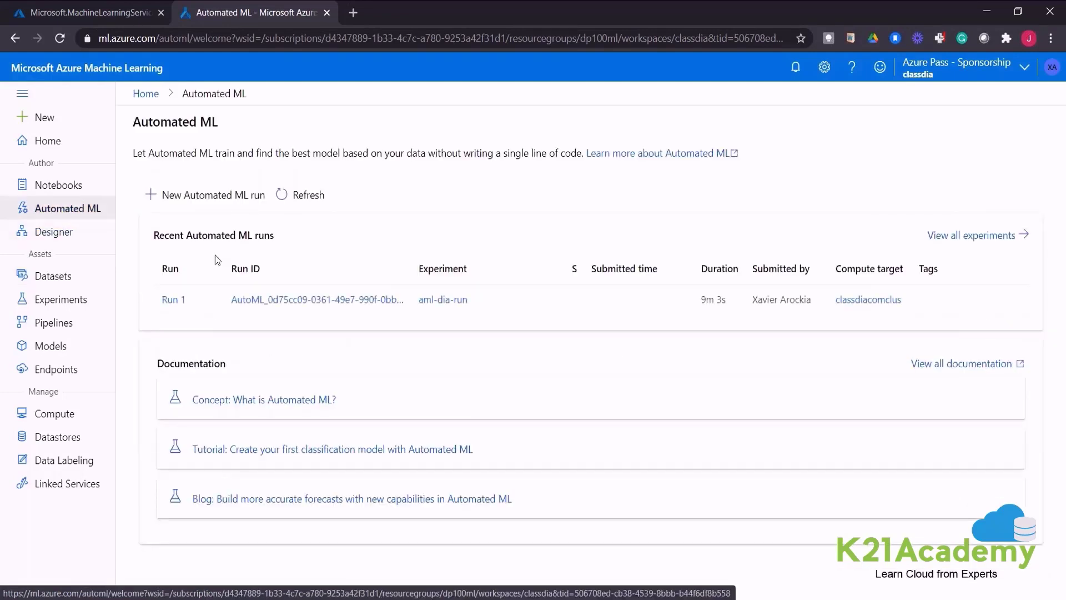
click(171, 199)
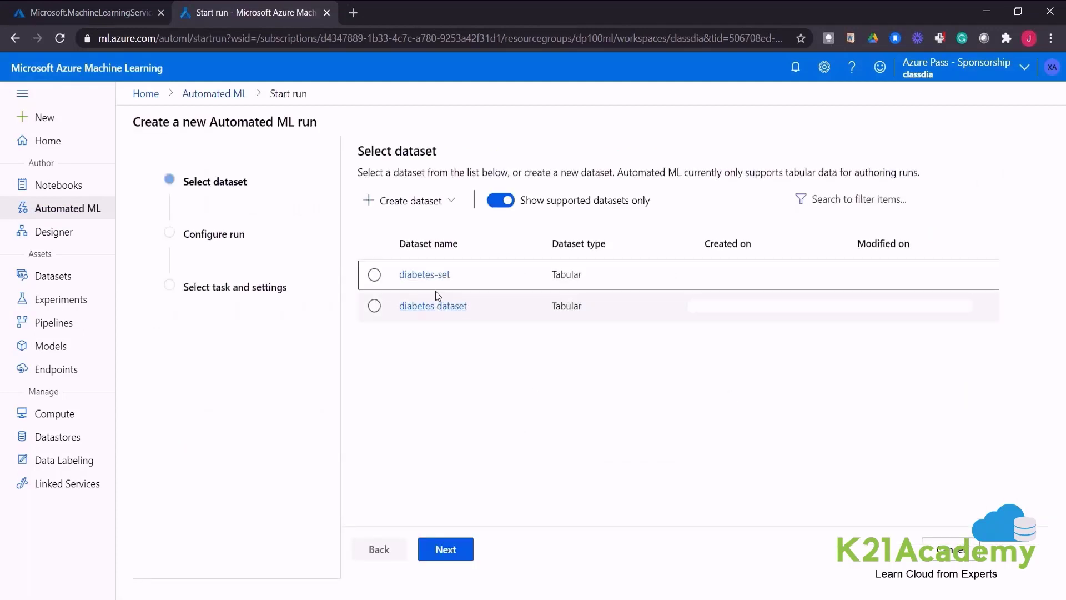
click(376, 276)
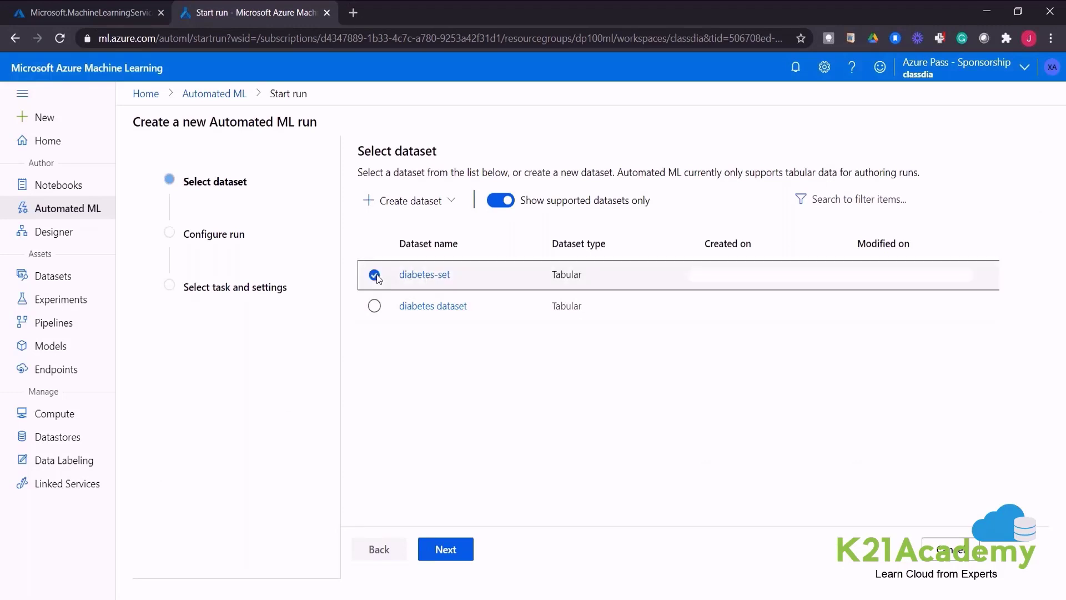
click(454, 551)
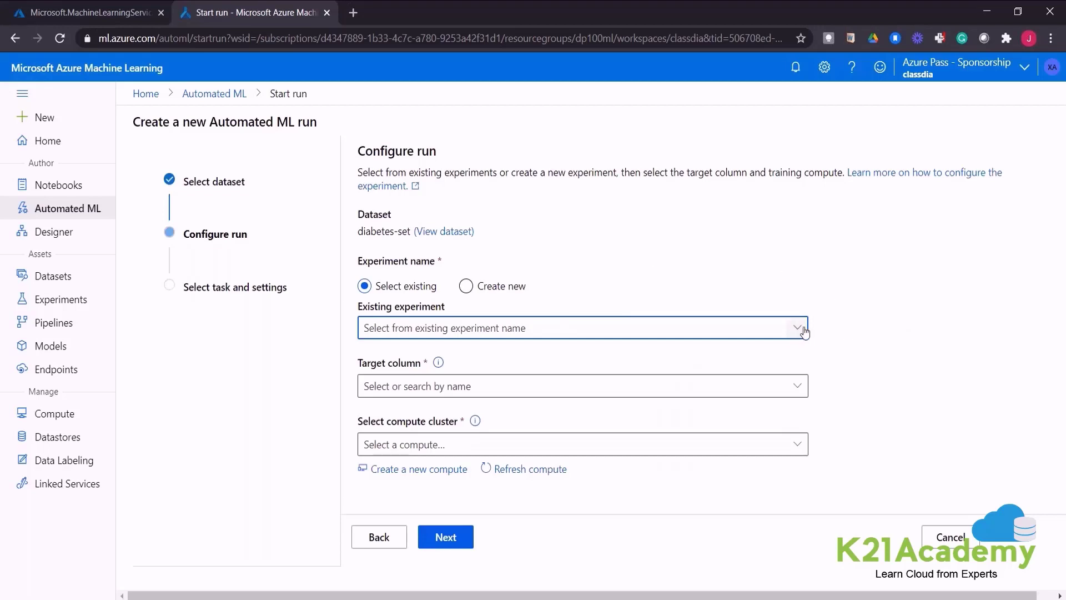
- Choose to create a new experiment for the run and name it diabetes-run
click(466, 286)
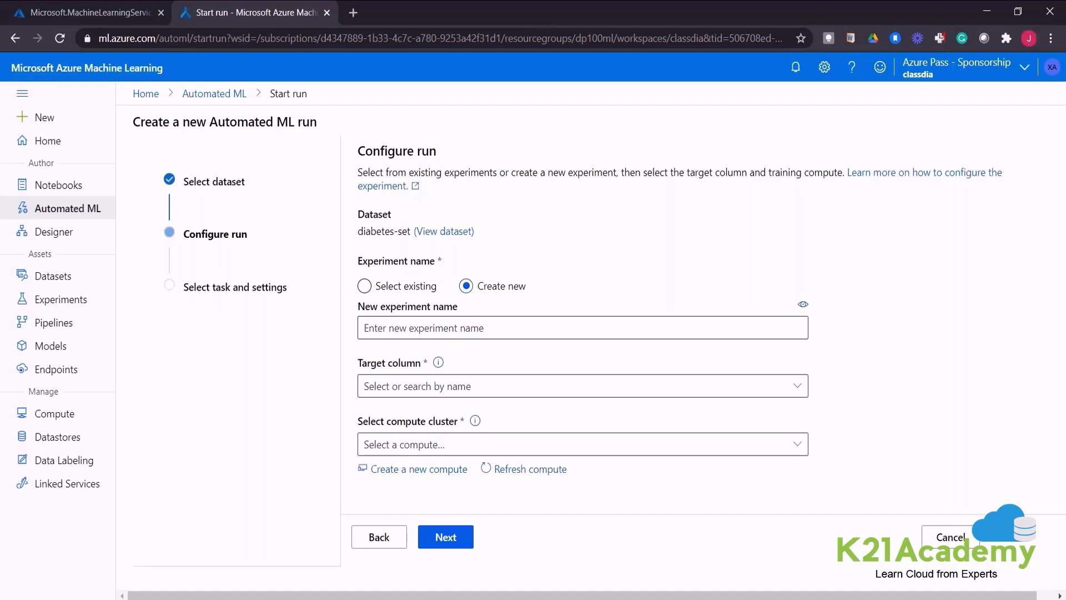
click(367, 286)
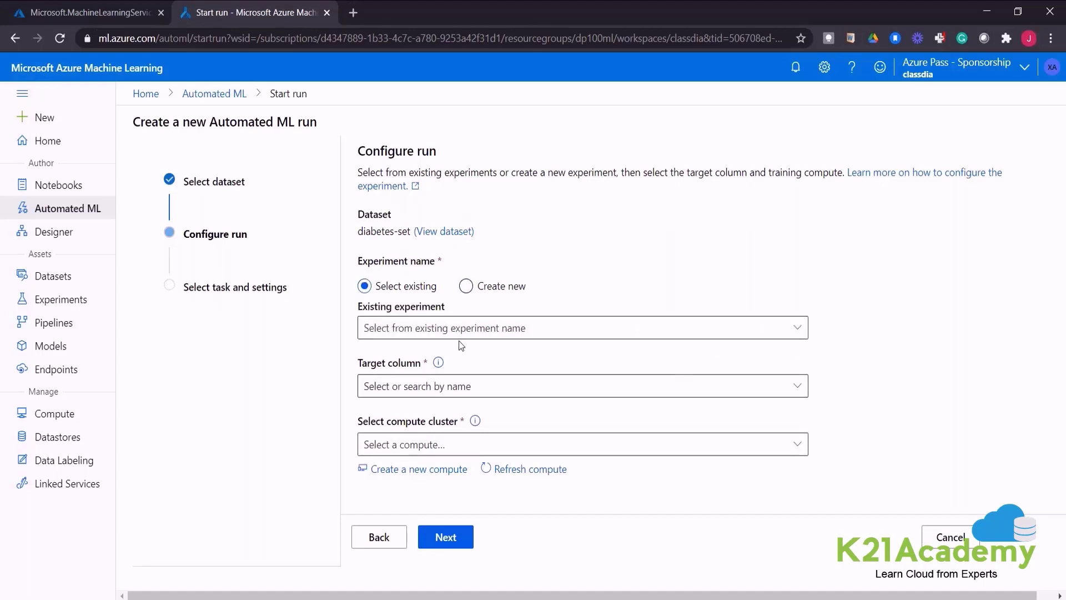
click(466, 286)
click(626, 335)
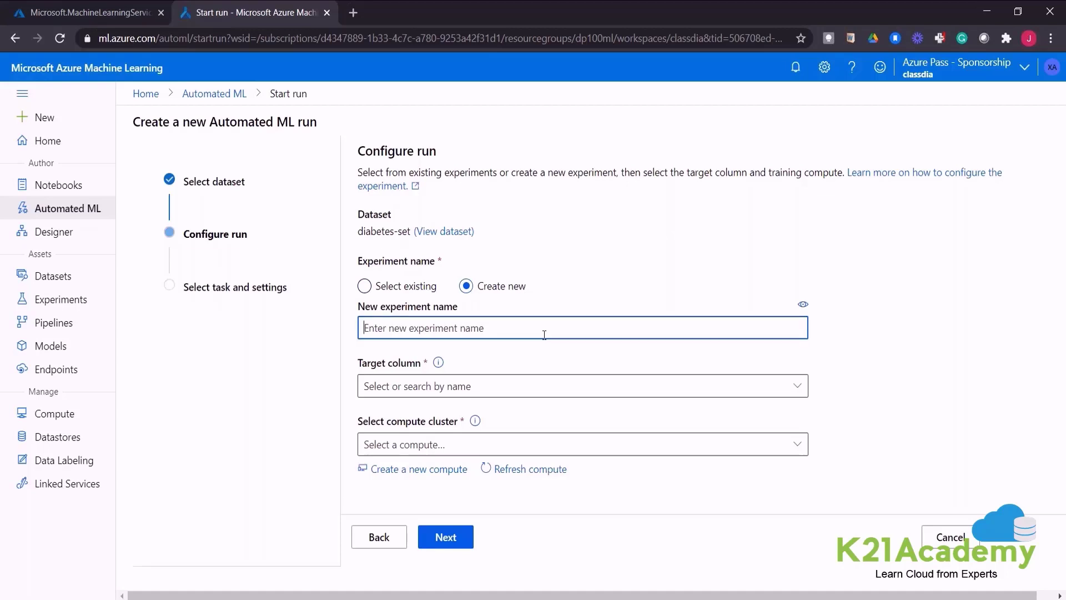
text(dia)
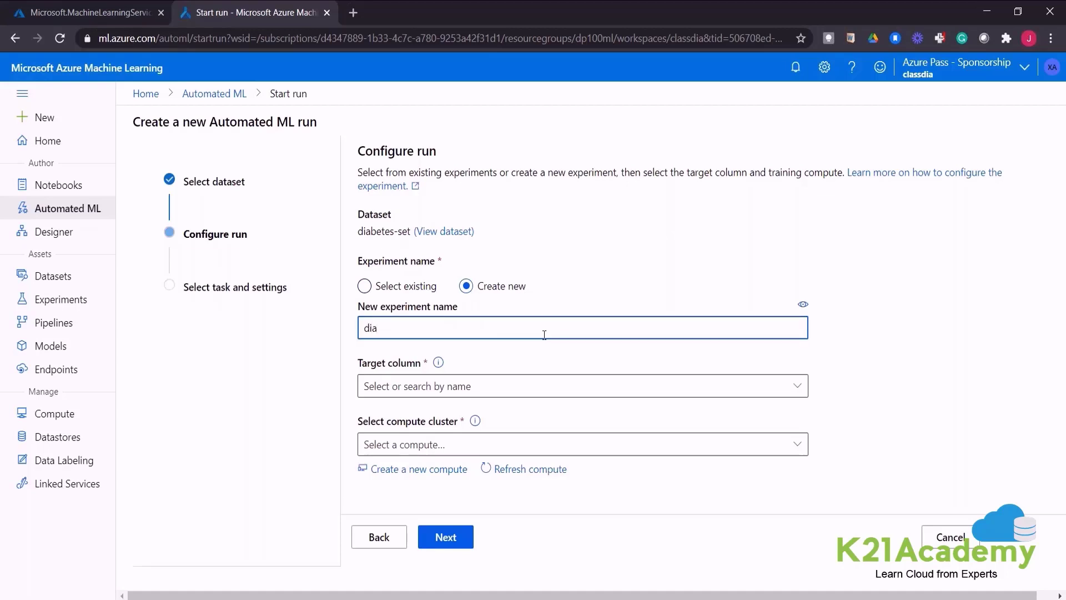
text(betes-run)
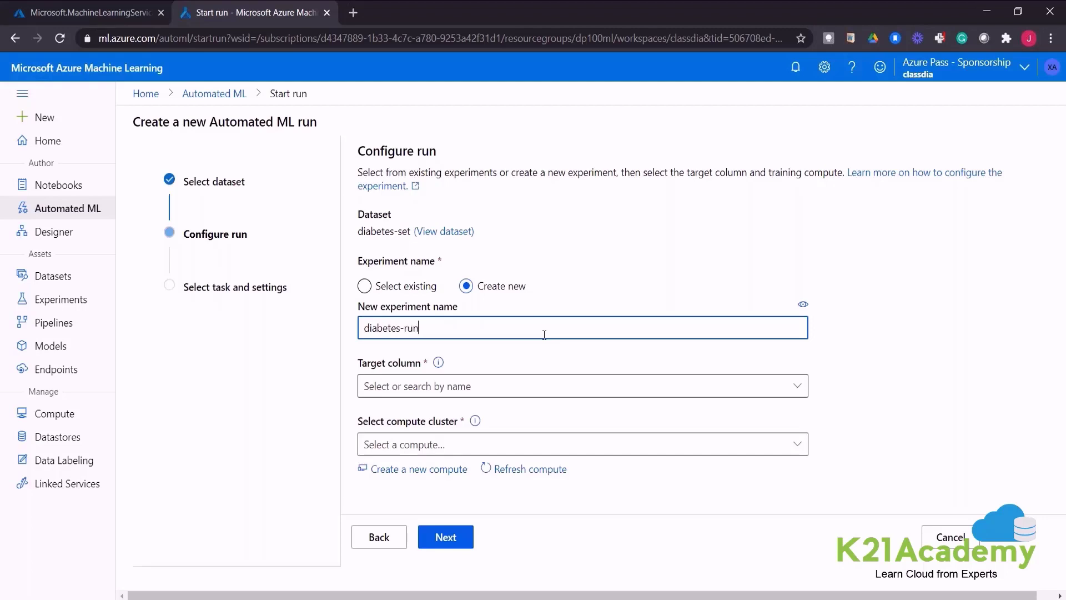
- Set the target column to Diabetic and the compute cluster to classdiacomclus, and submit the run as a Classification task
click(489, 385)
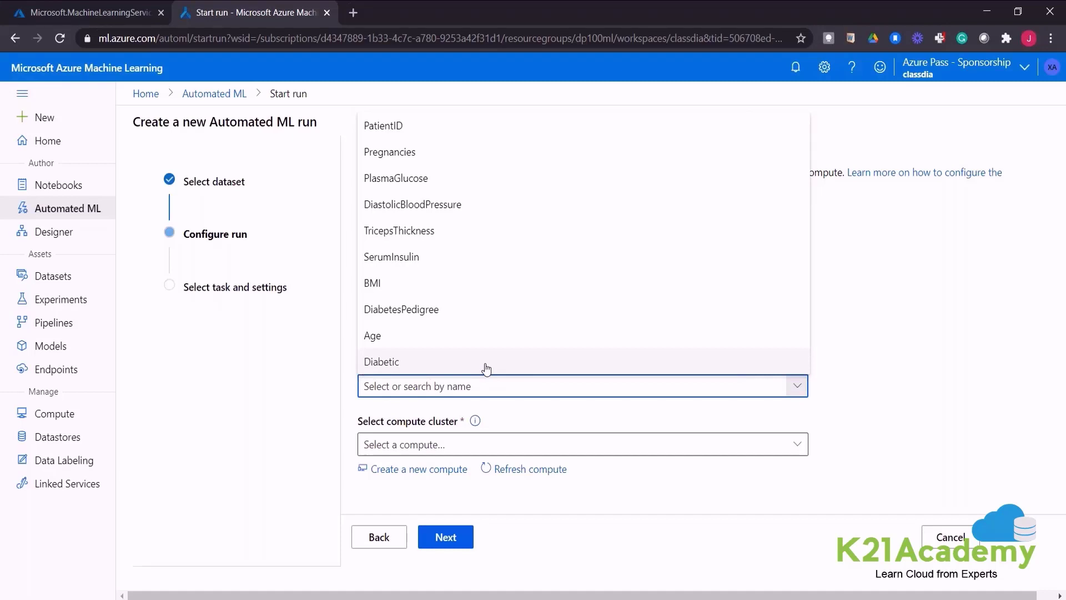
click(486, 367)
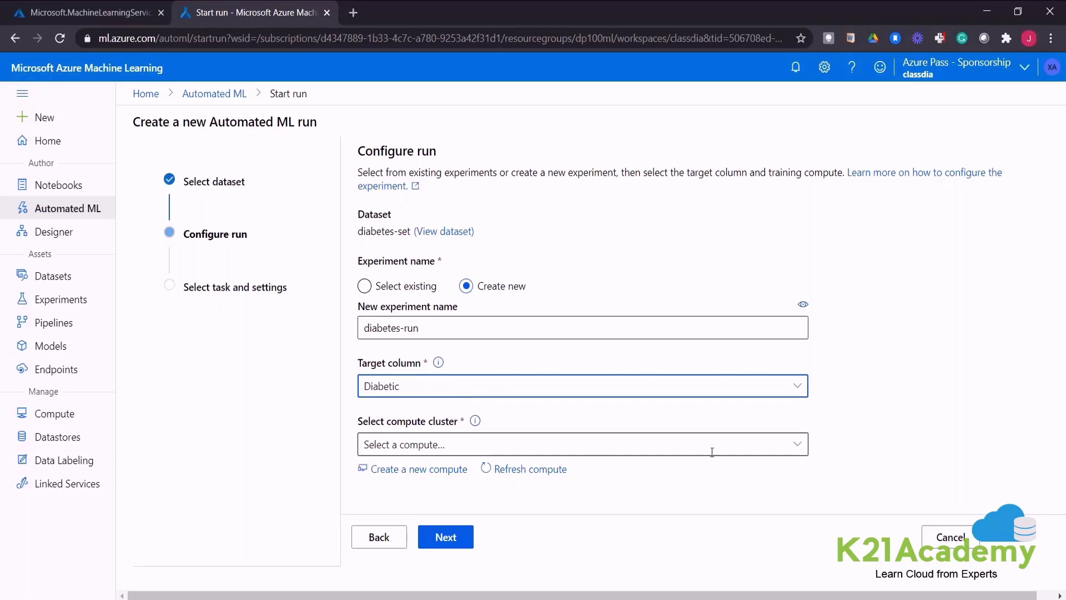
click(805, 448)
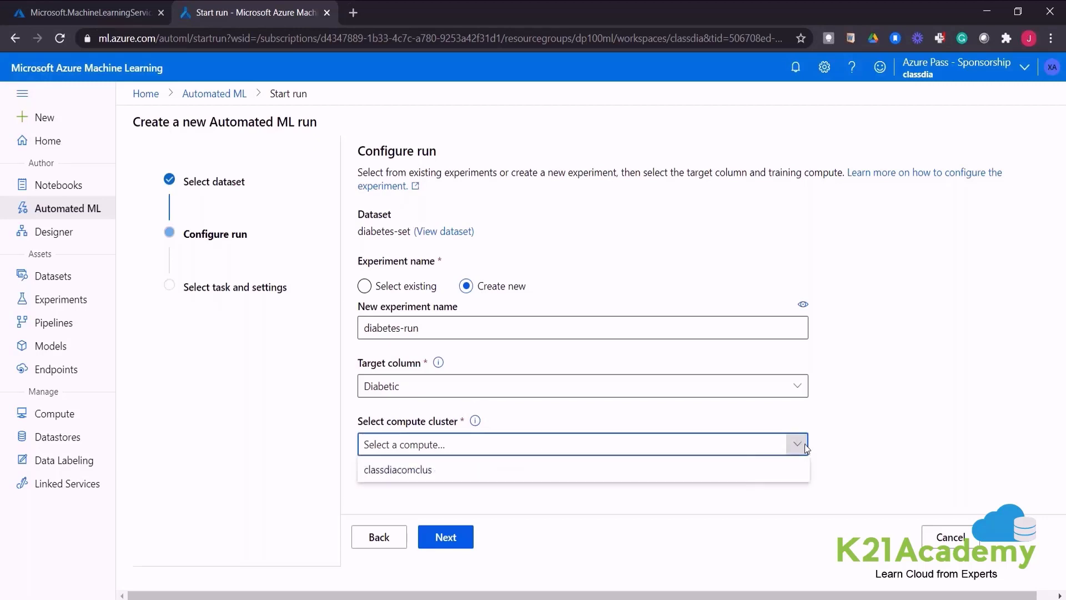
click(451, 473)
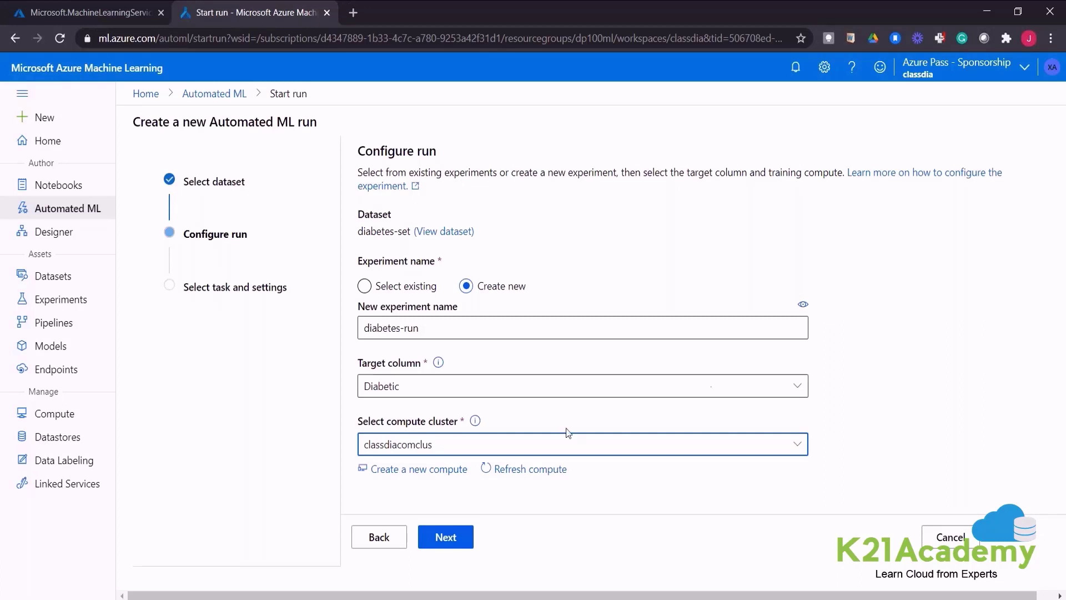
click(445, 541)
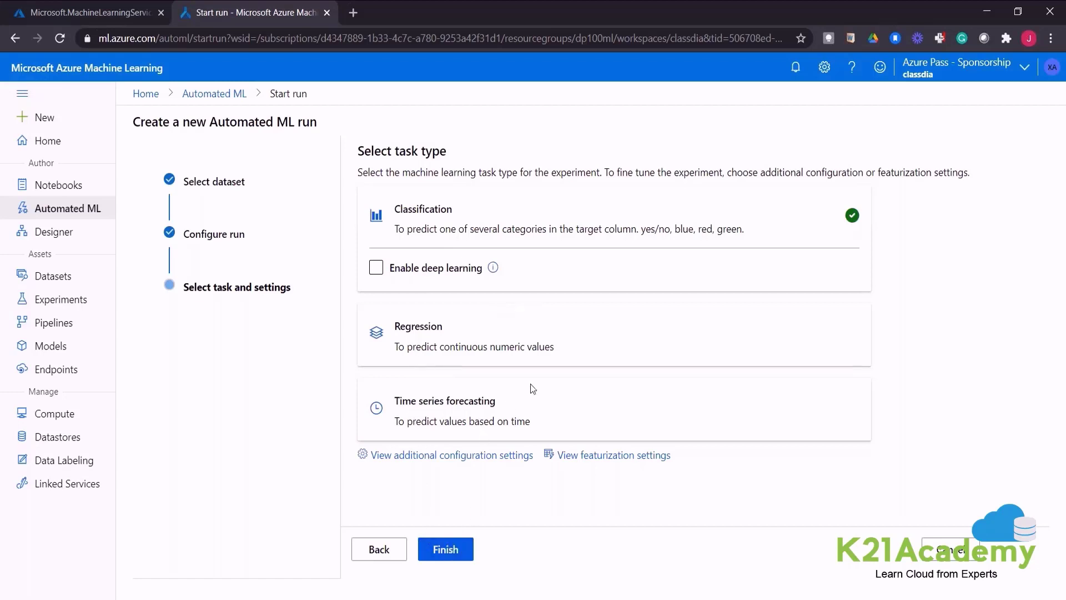
click(448, 550)
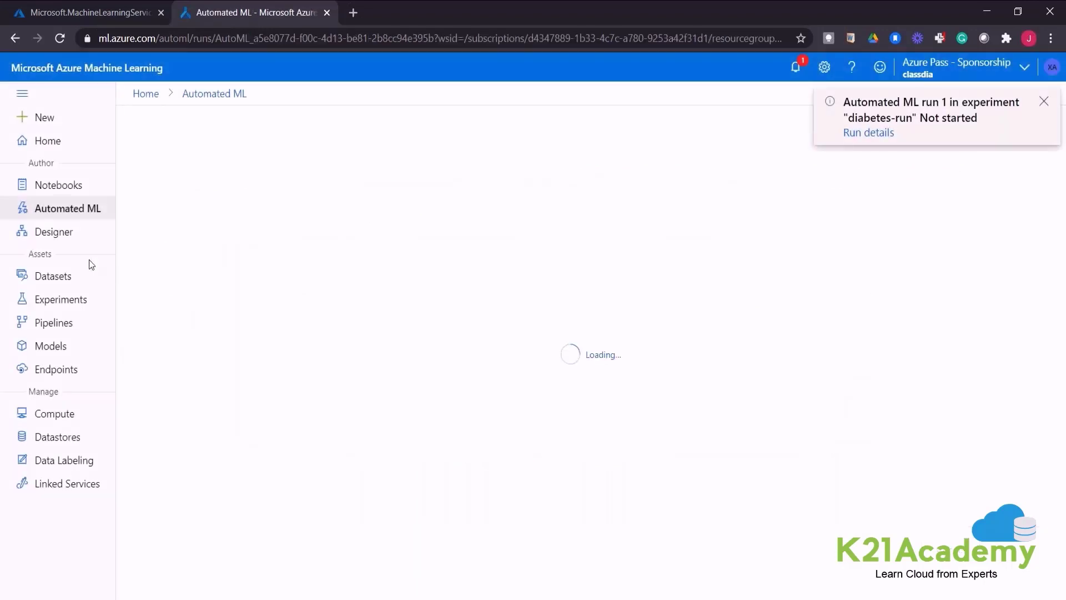
- Open the completed Run 1 of the aml-dia-run experiment and view its best model's summary
click(56, 210)
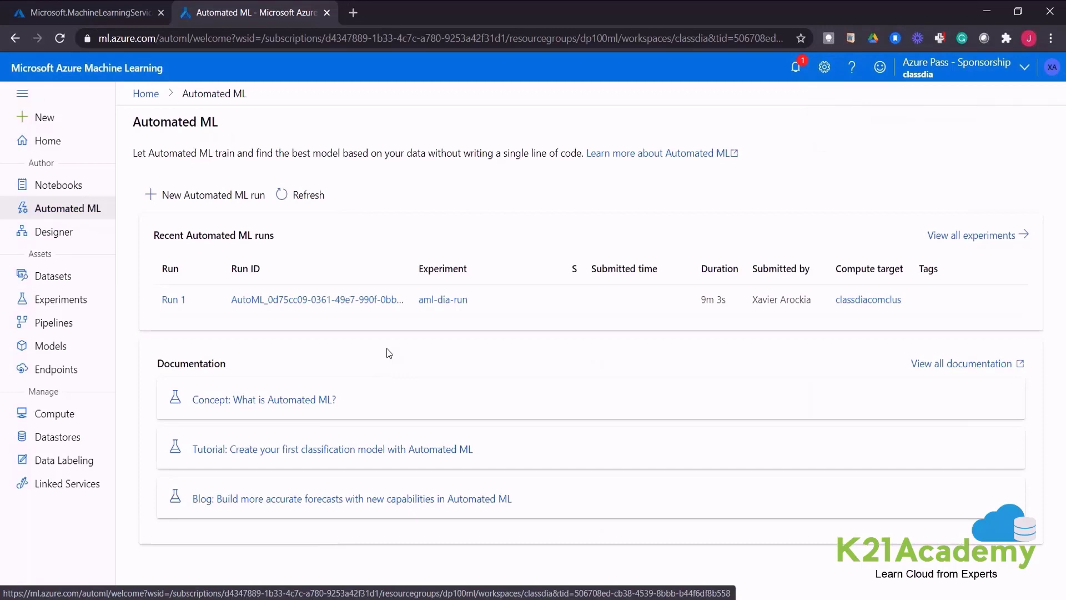
click(175, 300)
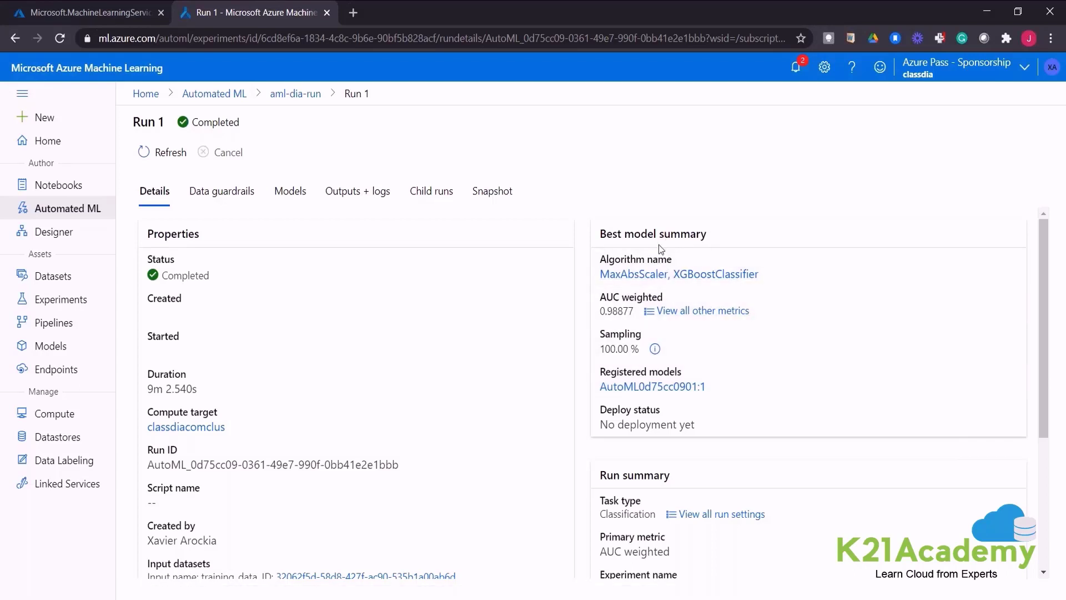
click(644, 274)
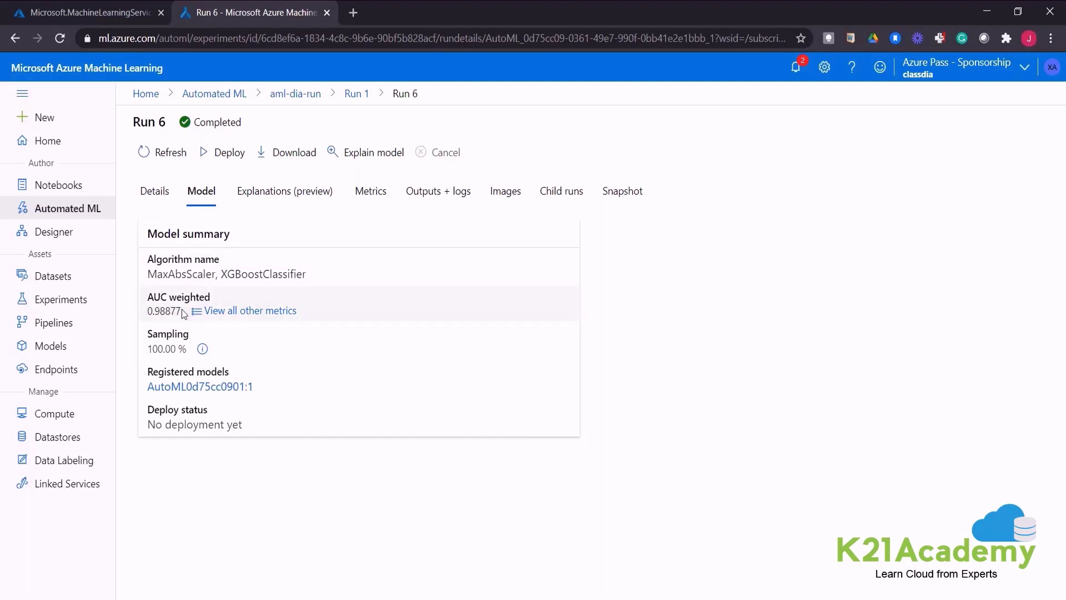
- Review the full list of run metrics for the best model and close it
click(234, 312)
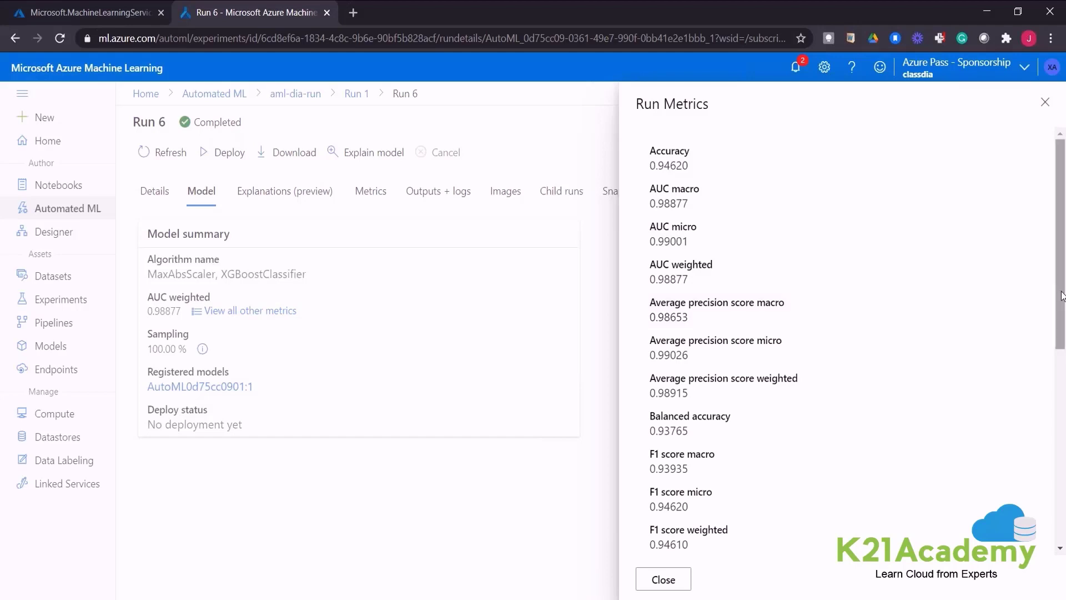
drag(1062, 296, 1061, 490)
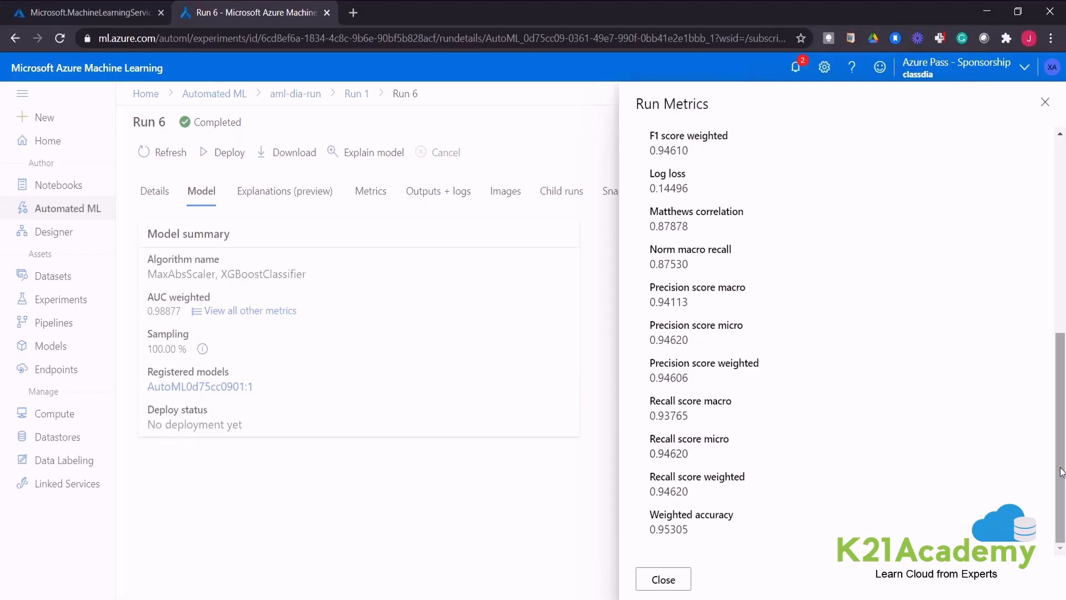
drag(1062, 448, 1063, 255)
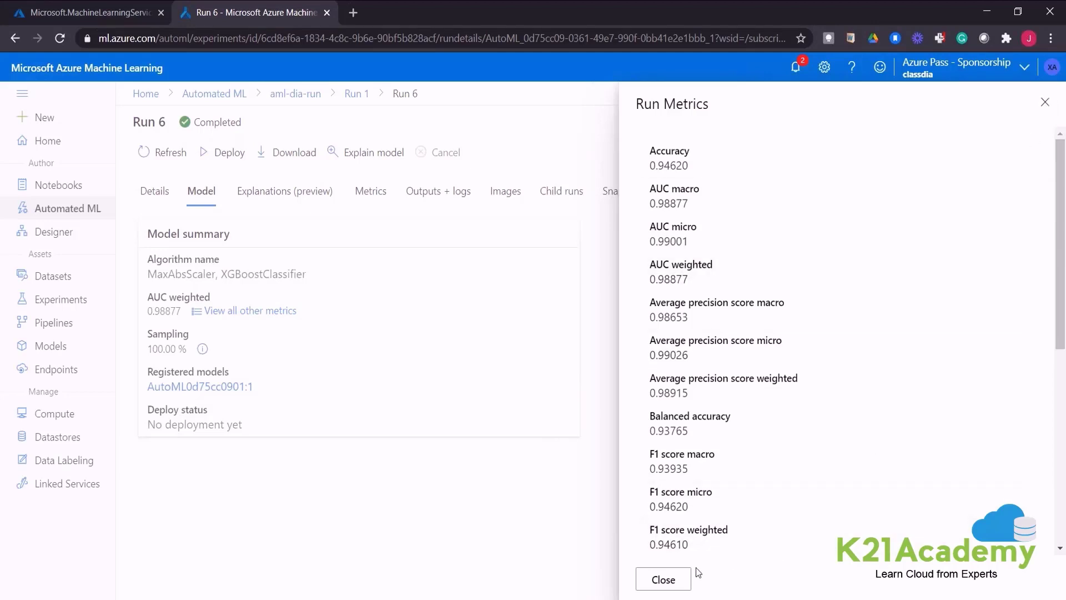
click(677, 581)
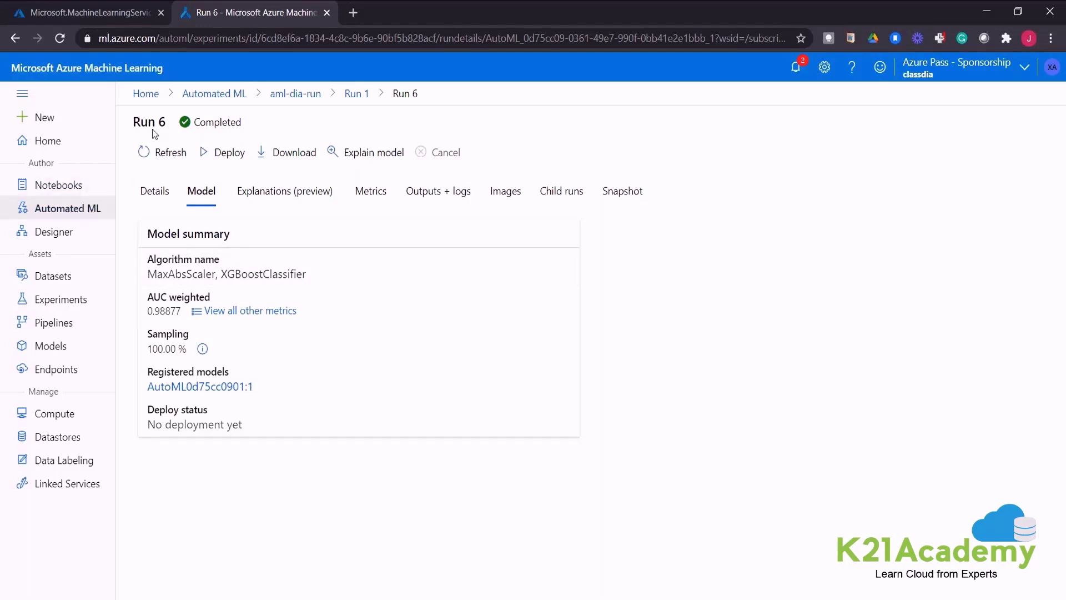
- Check the aml-dia-run experiment's run status and accuracy charts, and view the list of all experiments
click(283, 94)
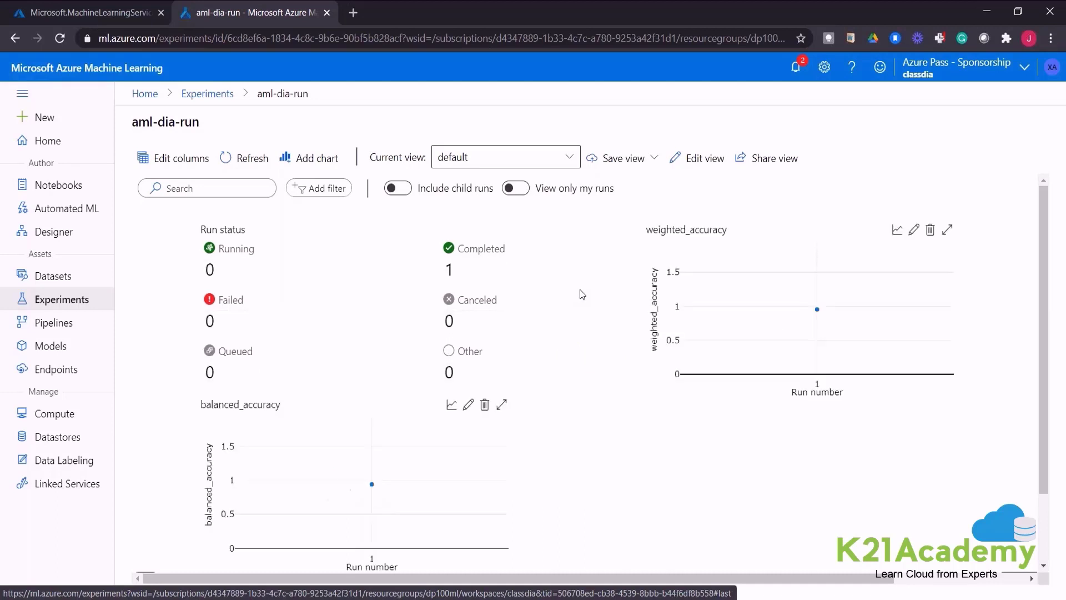
click(203, 95)
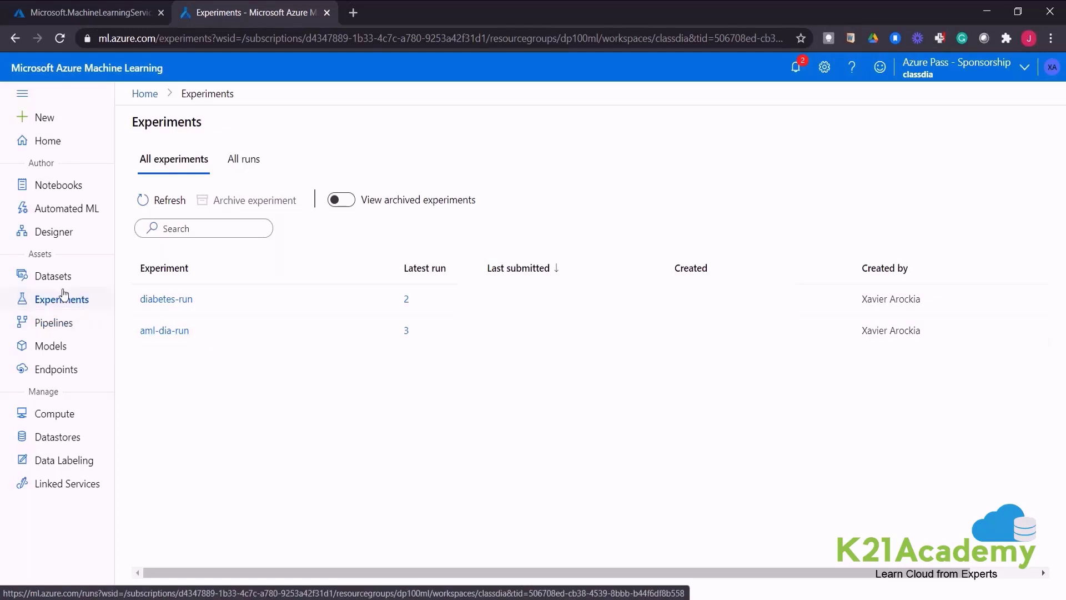
- Return to Run 1 of aml-dia-run in Automated ML and open the explanation of its MaxAbsScaler, XGBoostClassifier model
click(59, 212)
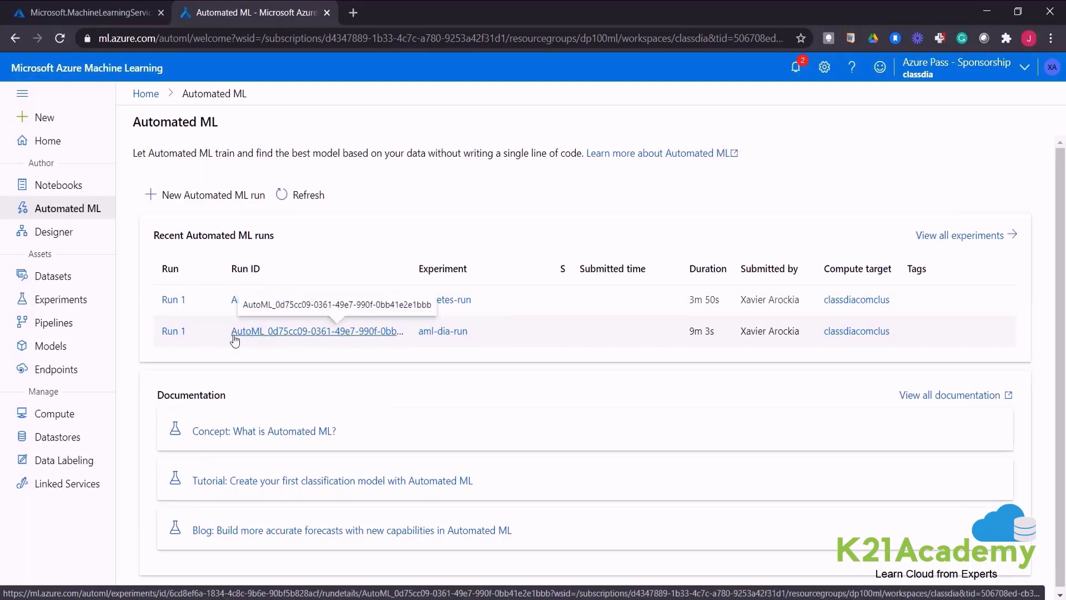
click(169, 332)
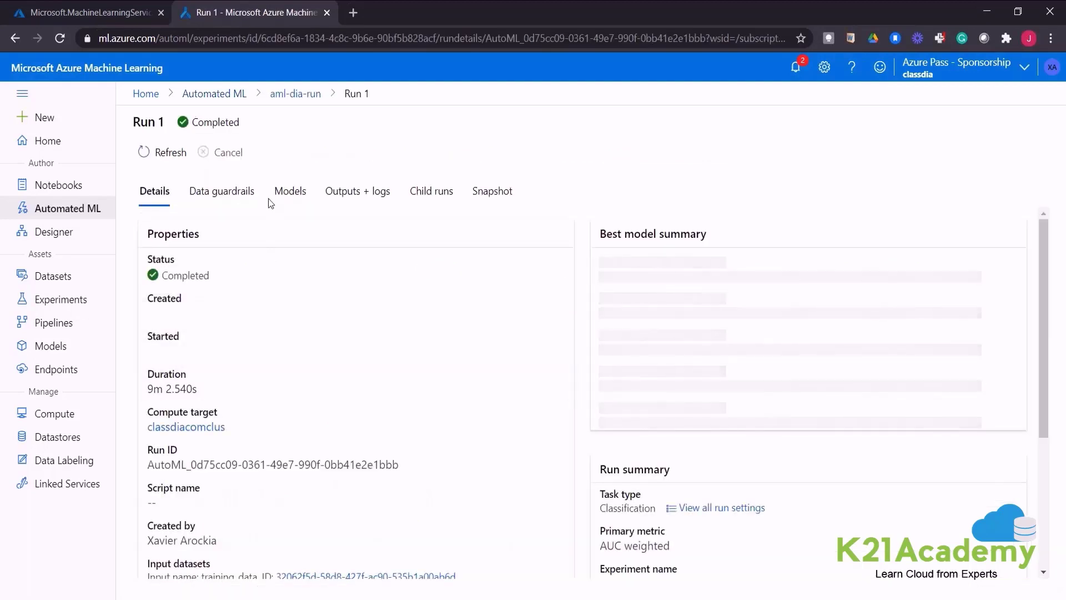
click(282, 193)
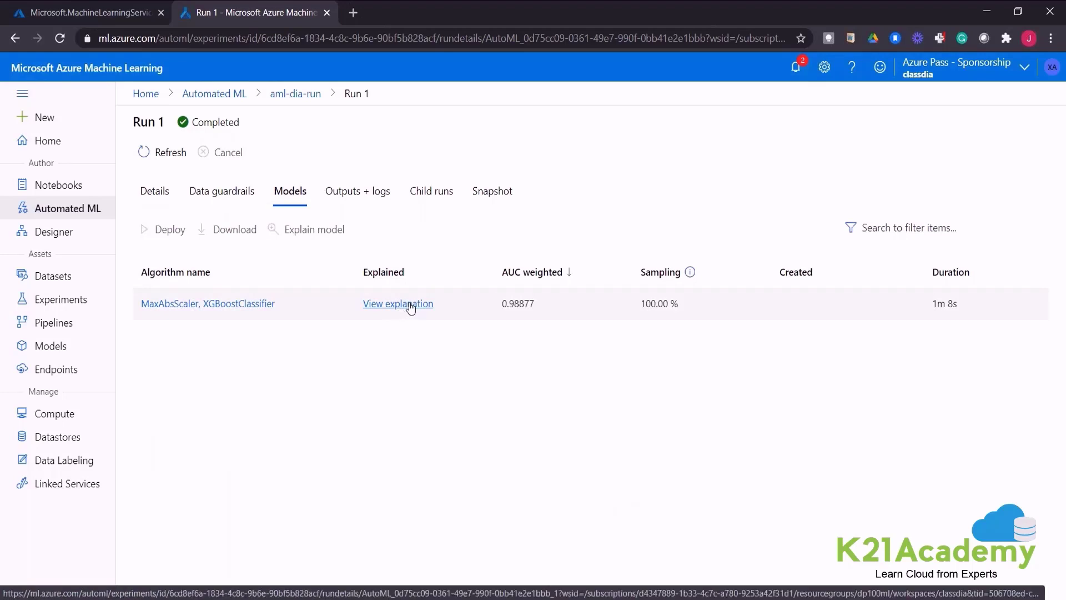
click(411, 306)
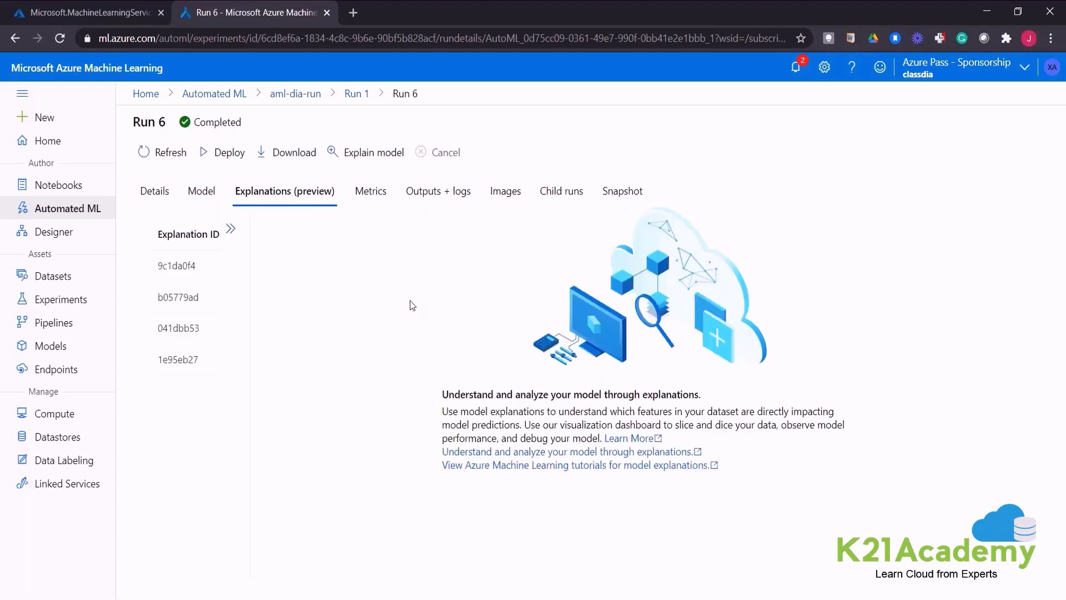
- Open explanation 9c1da0f4 and examine its dataset exploration plot and the global importance of the features
click(174, 266)
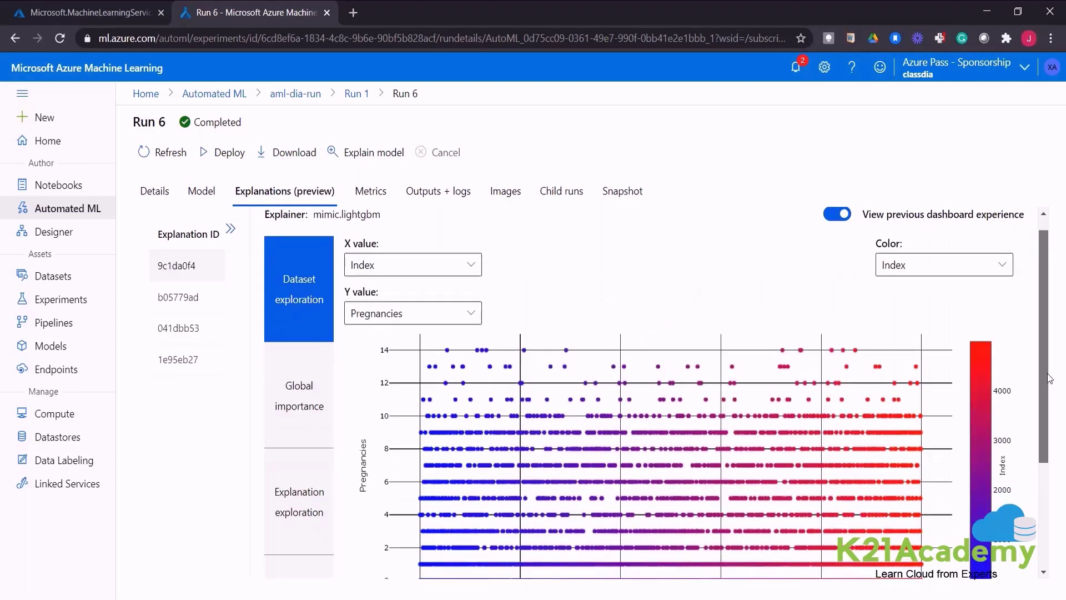
scroll(1048, 369, down, 2)
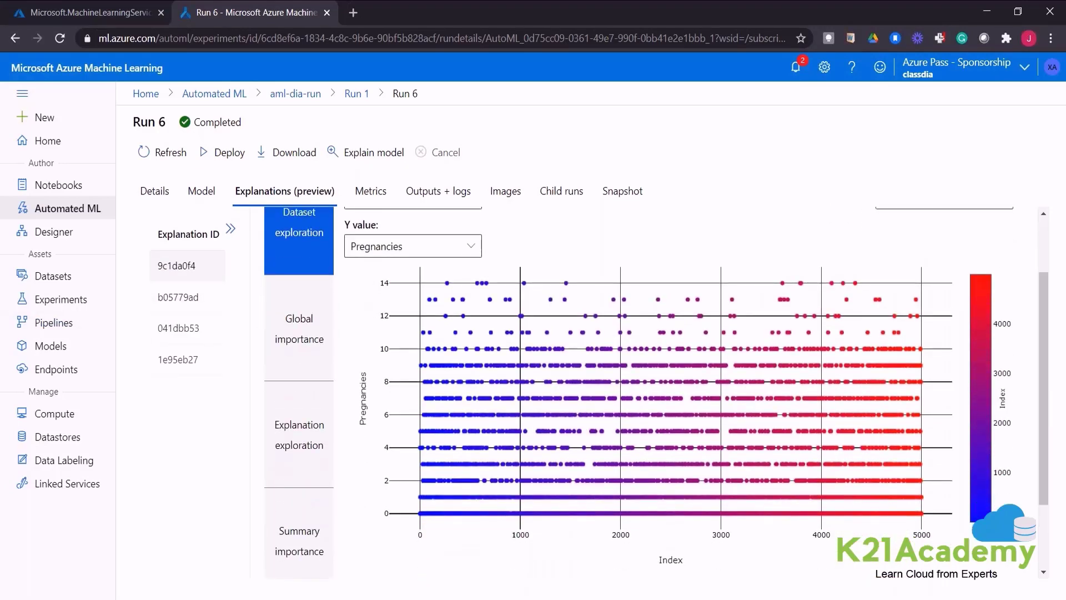
click(292, 333)
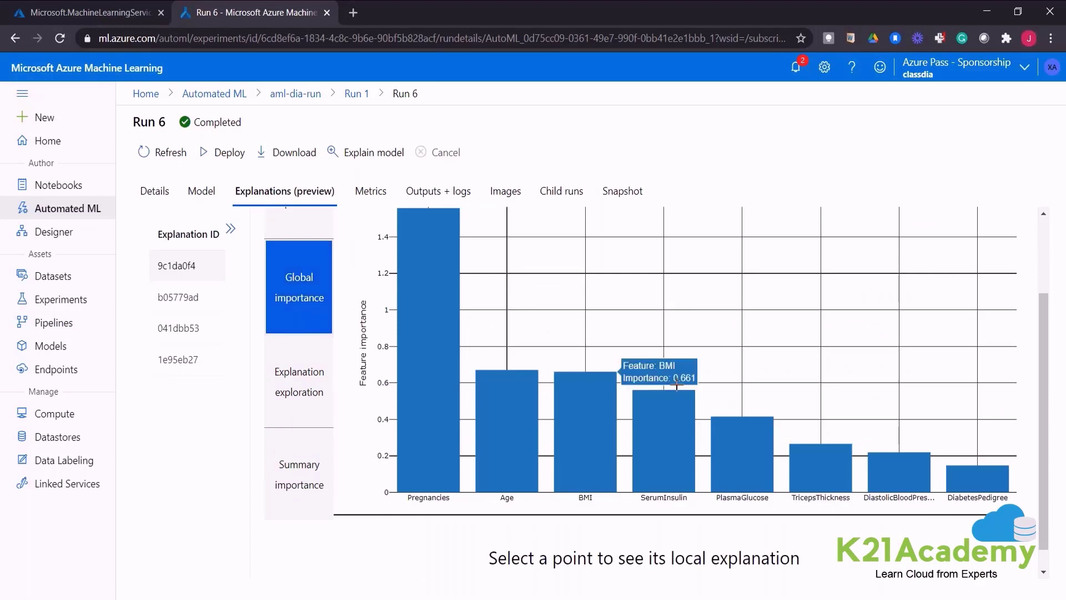
- Compare the importance of the individual features, from Pregnancies to DiabetesPedigree, in the global importance bar chart
scroll(1045, 421, up, 1)
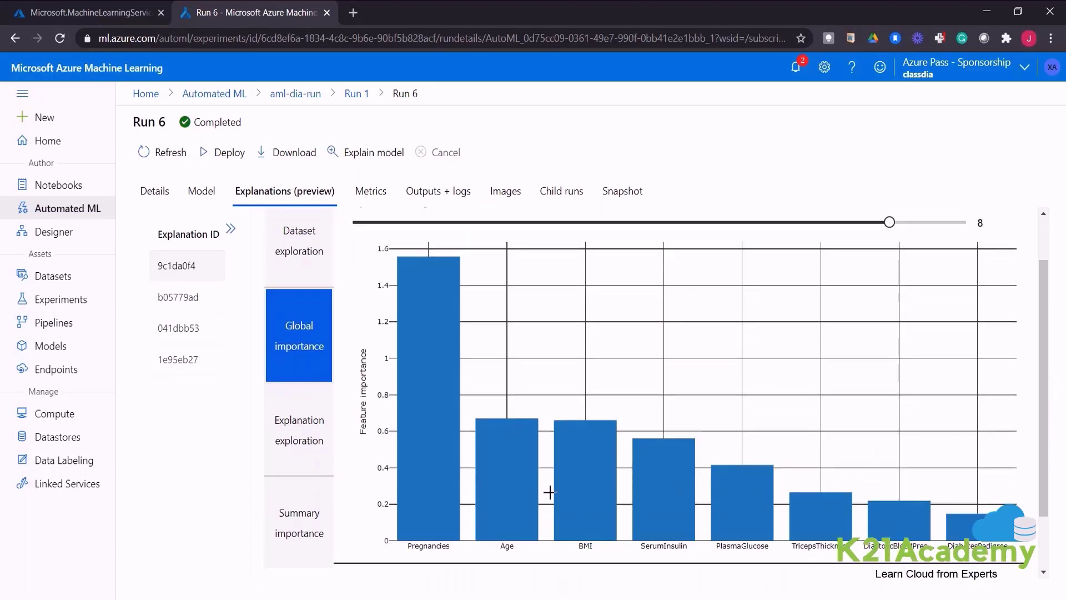
mouse_move(759, 507)
mouse_move(411, 450)
mouse_move(410, 311)
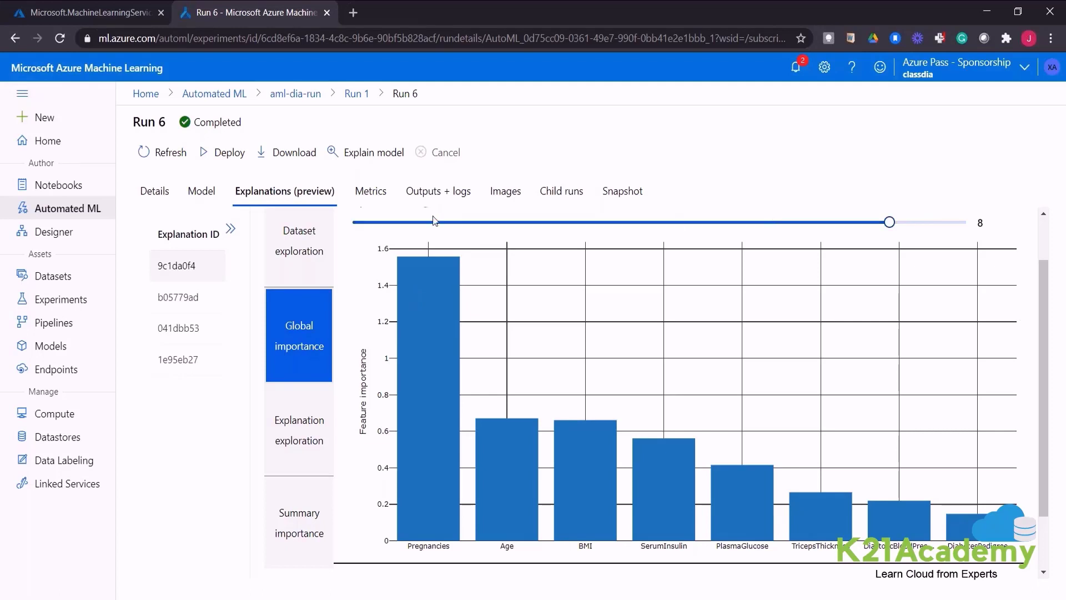
- Start deploying the model from Run 6's details and name the deployment auto-predict-diab
click(158, 194)
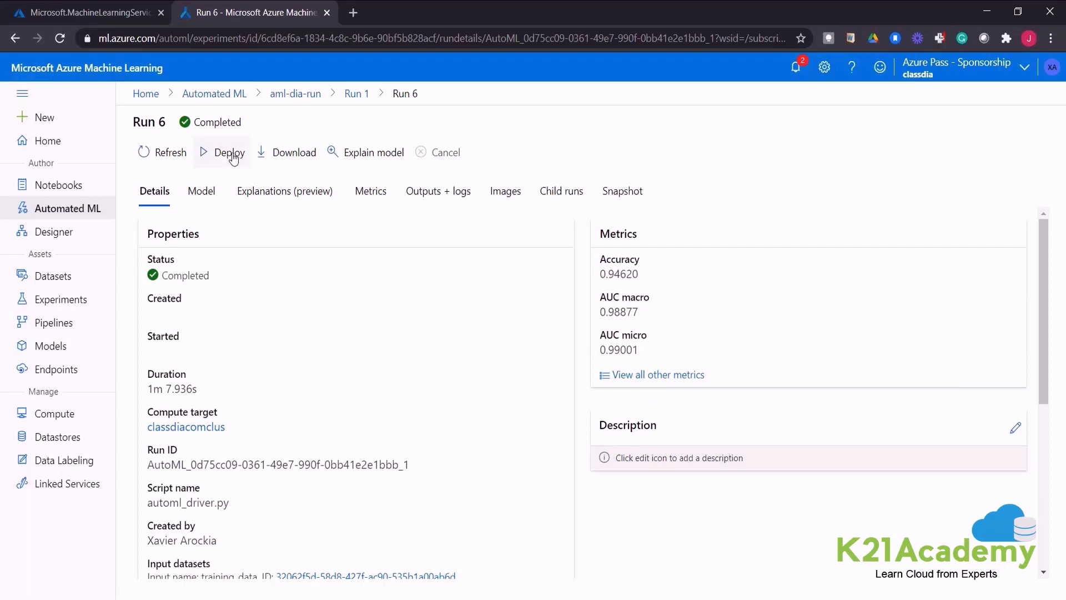
click(232, 153)
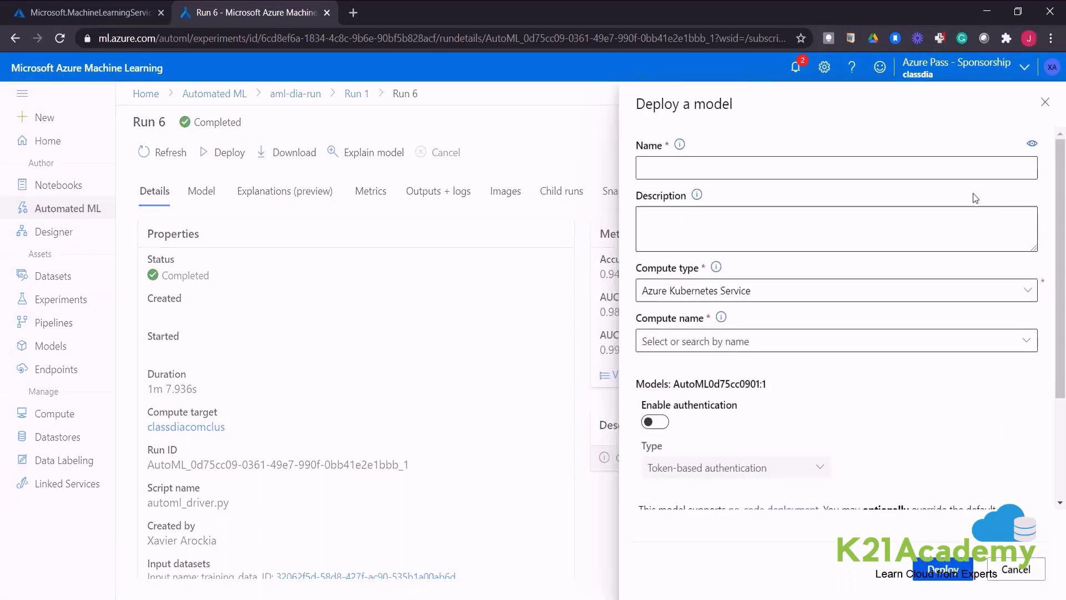
click(810, 165)
text(au)
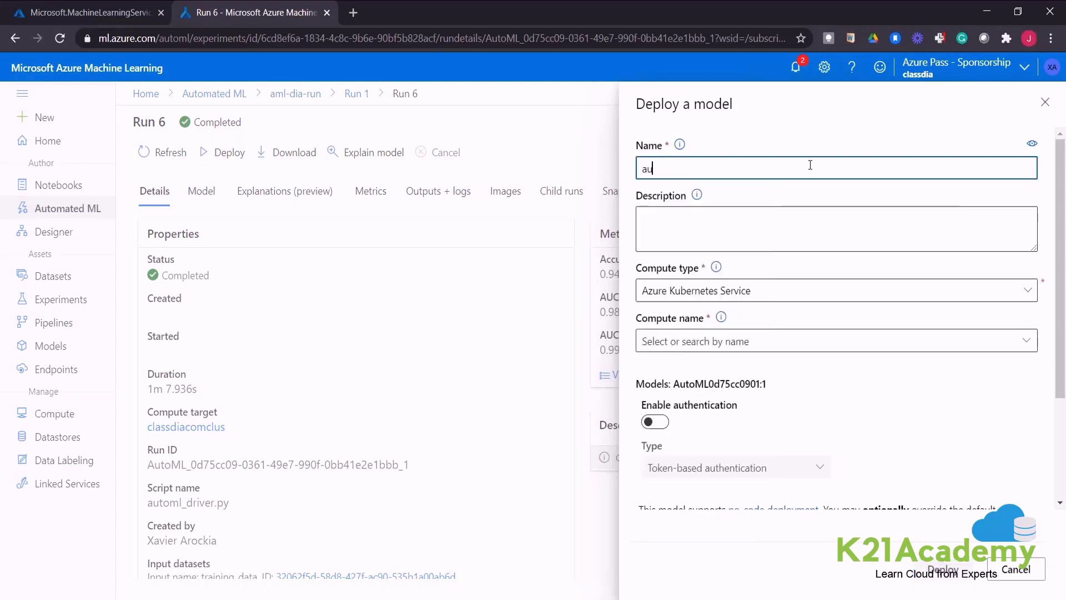
text(to-predict-)
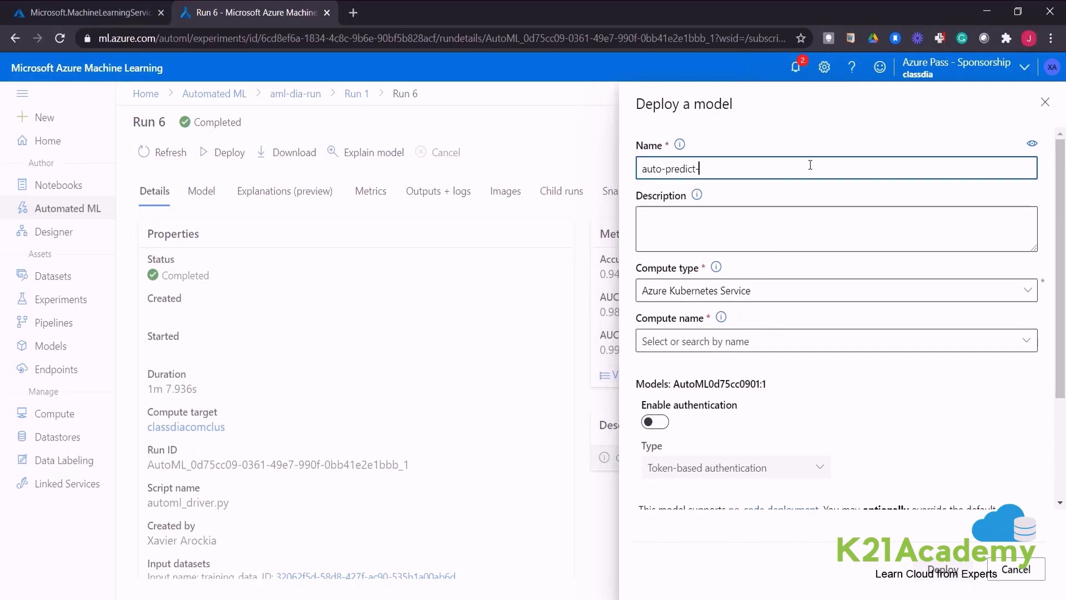
text(diab)
key(Tab)
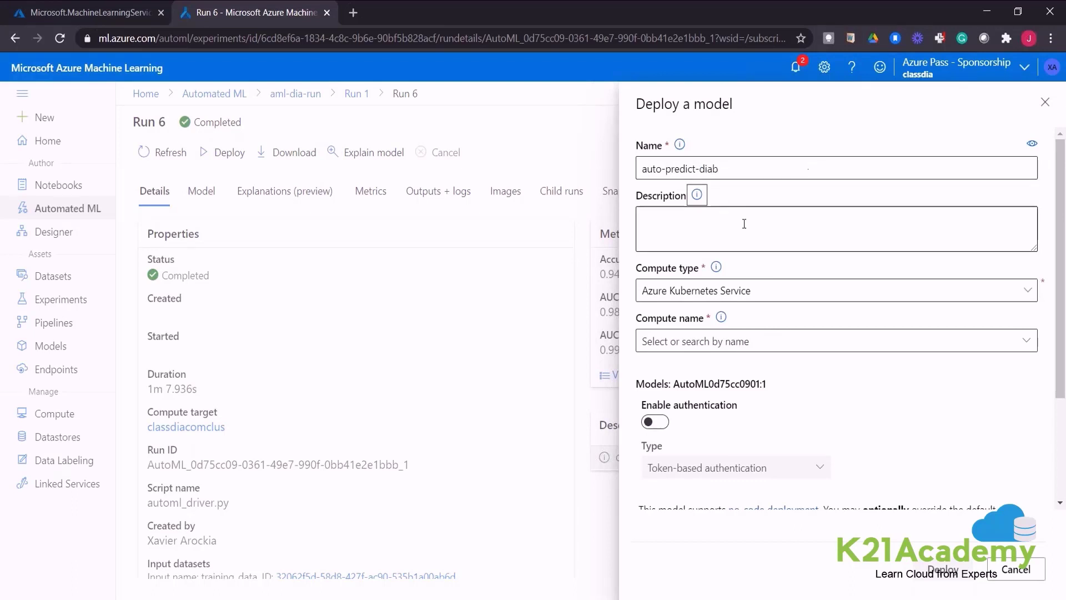
- Set the deployment's compute type to Azure Container Instance and enable authentication
click(775, 293)
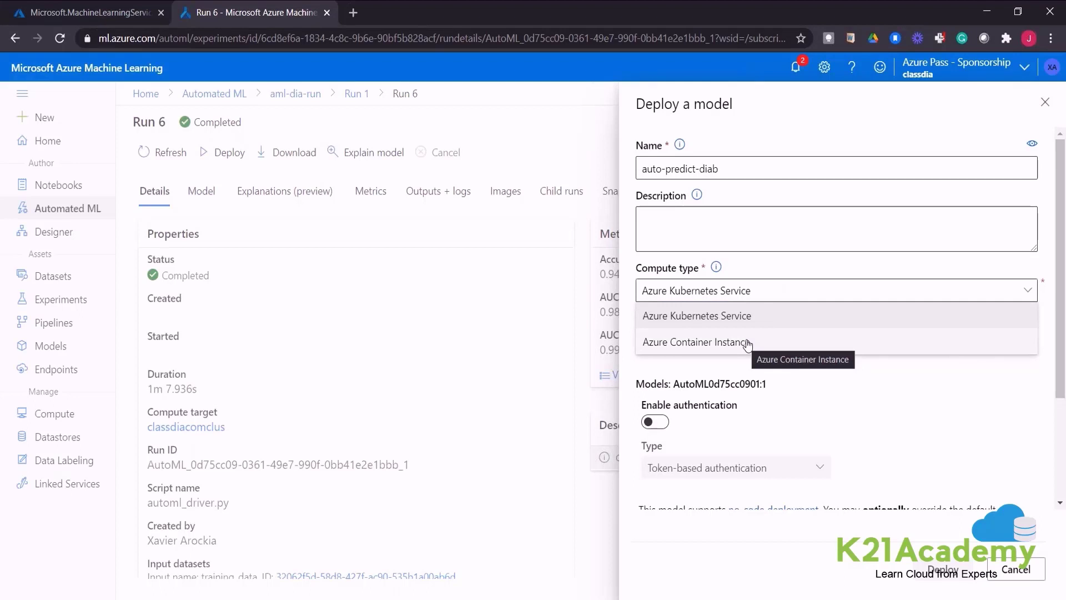
click(748, 343)
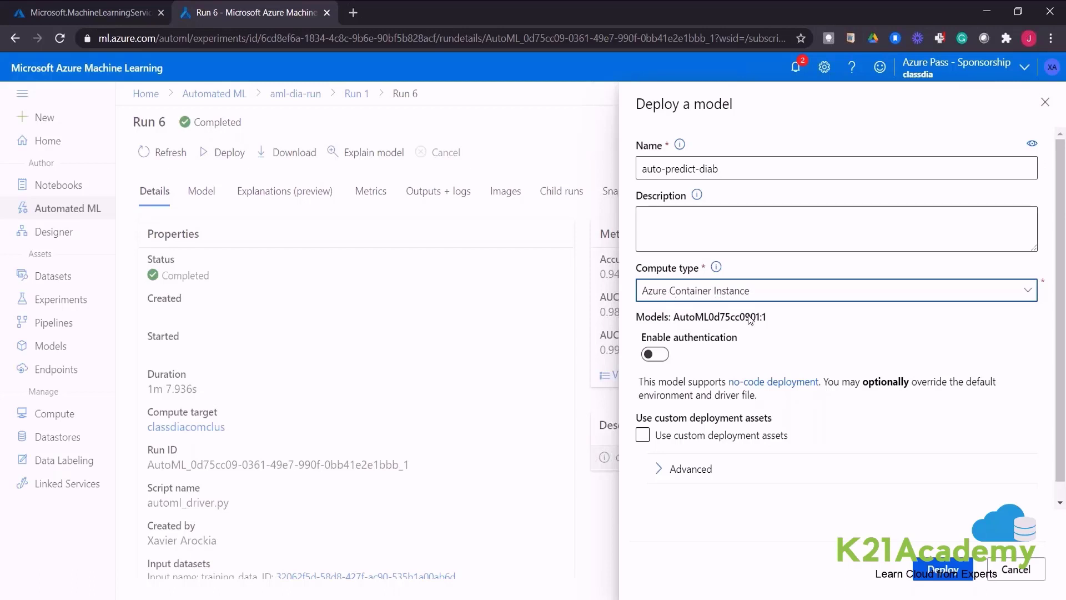
click(657, 354)
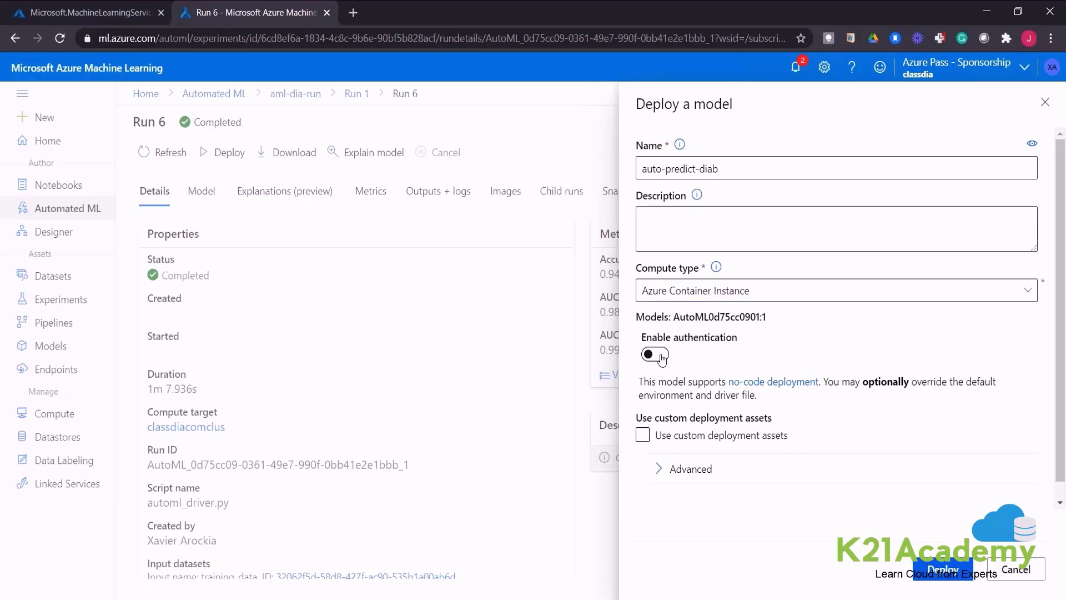
scroll(814, 362, down, 1)
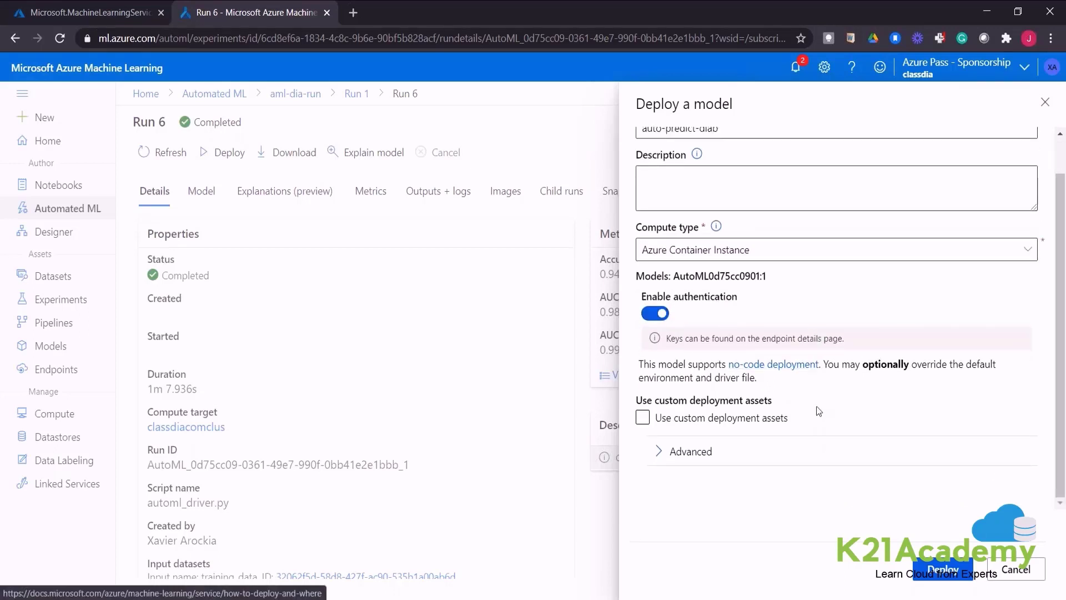
- Review the advanced deployment settings, leaving the defaults, and deploy the model
click(661, 456)
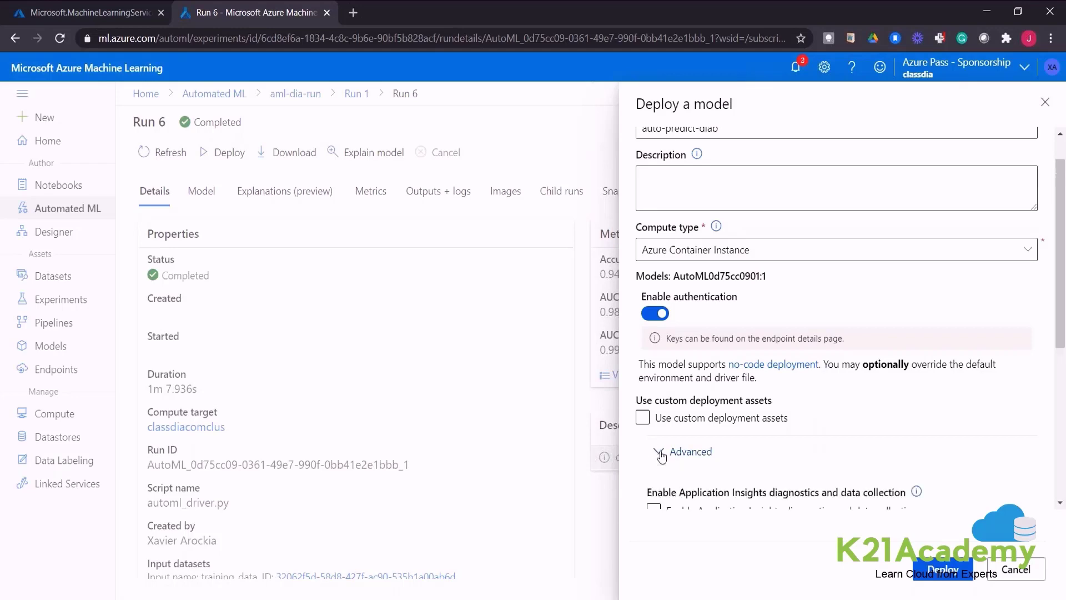
click(864, 419)
scroll(864, 419, down, 2)
scroll(864, 422, down, 1)
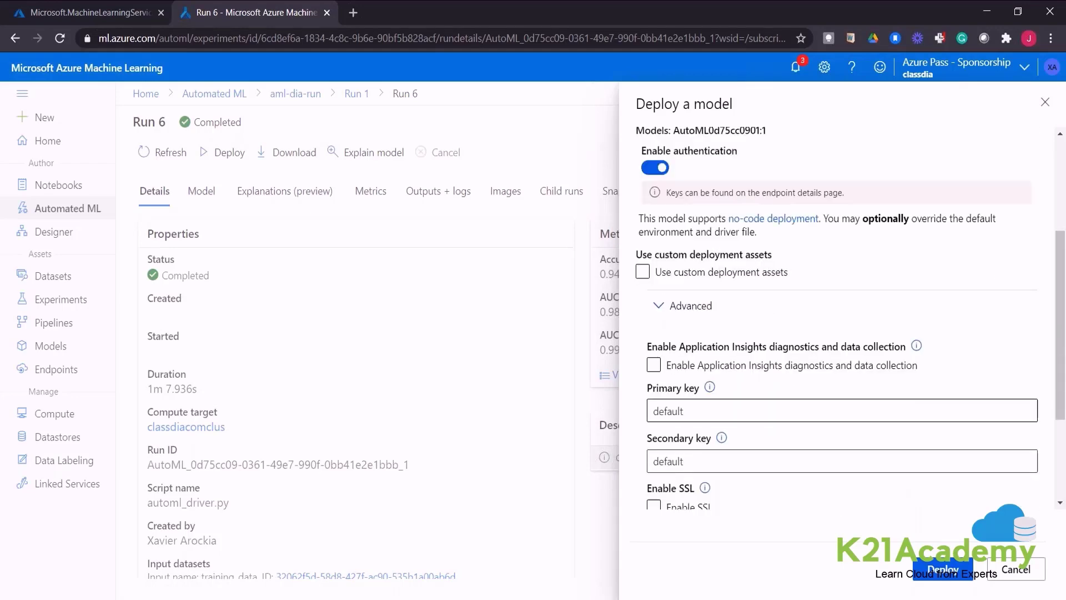
scroll(725, 388, up, 3)
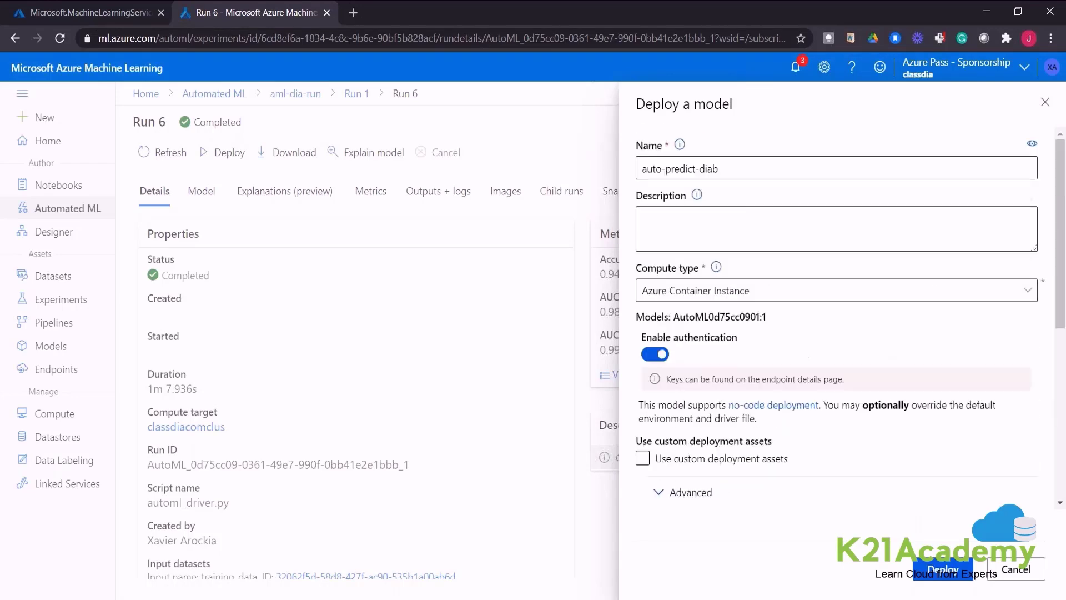
click(948, 573)
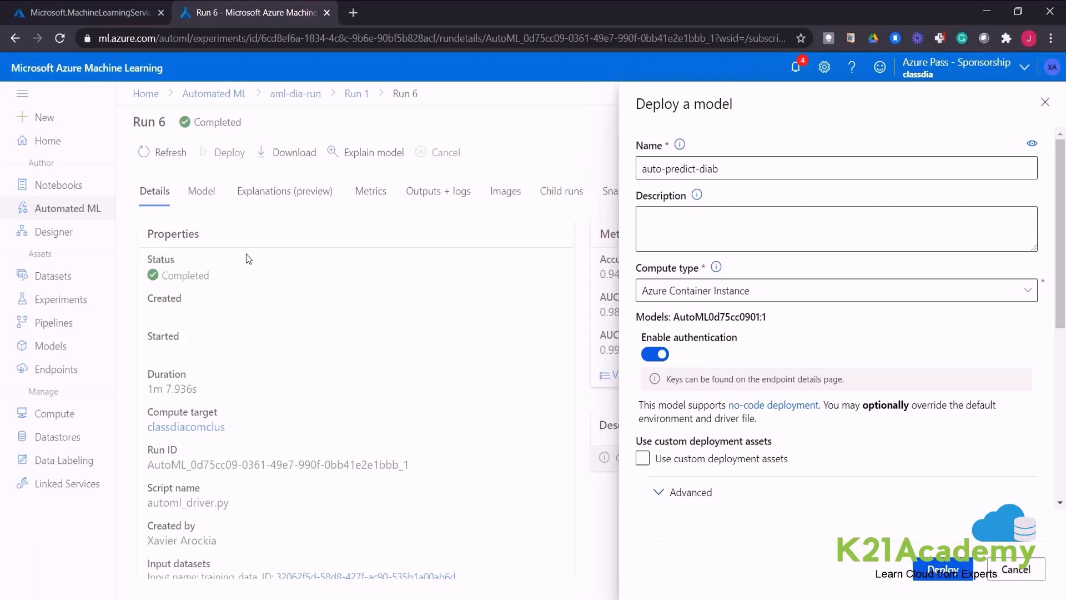
- View the recent Automated ML runs and open the auto-predict-diab endpoint from the real-time endpoints
click(74, 215)
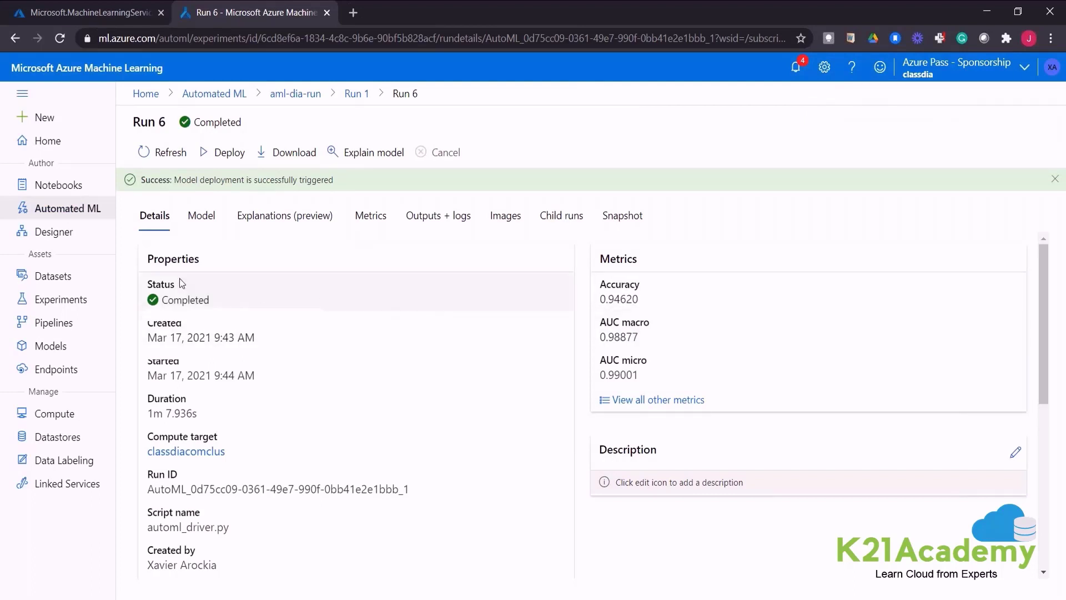
click(70, 215)
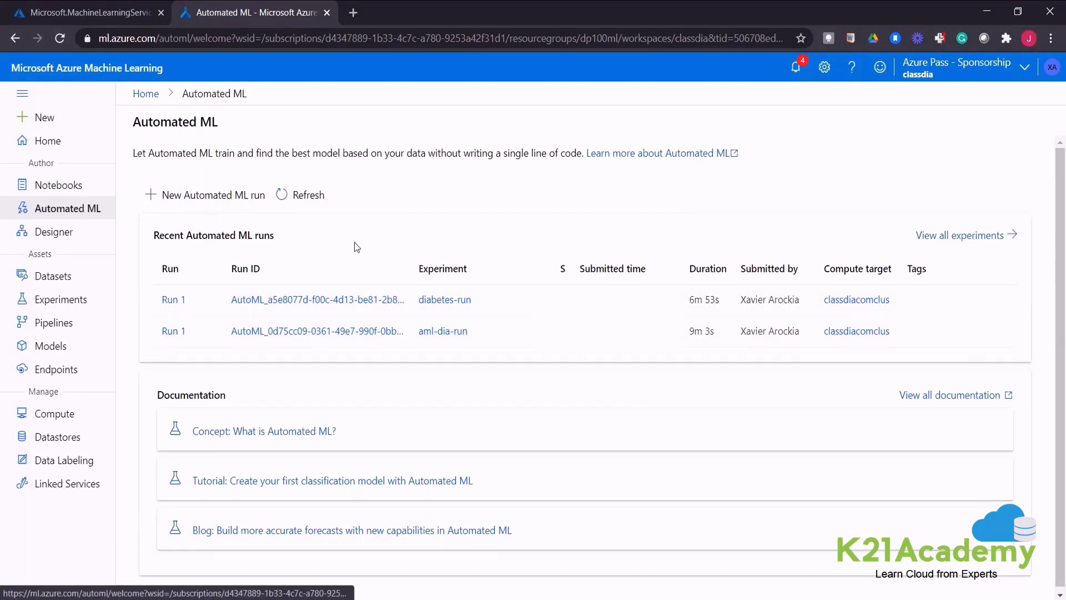
click(53, 372)
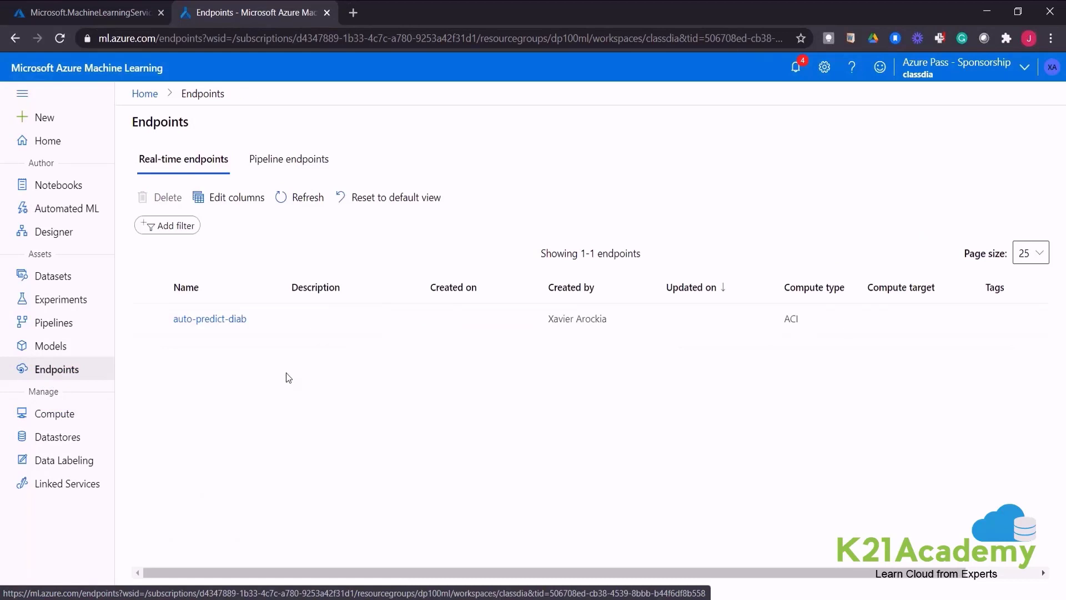
click(221, 324)
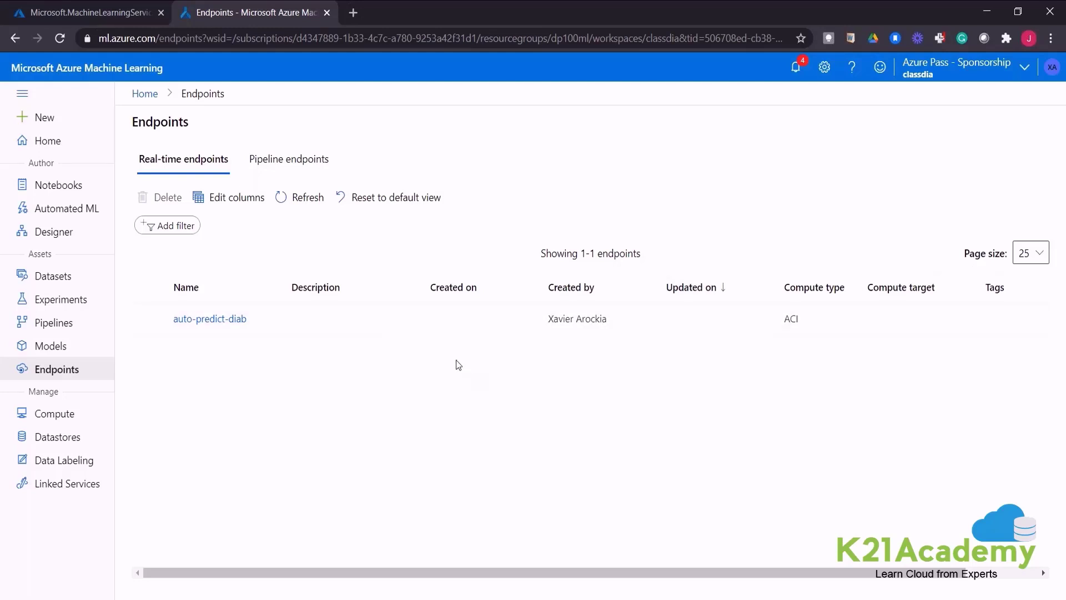
click(187, 320)
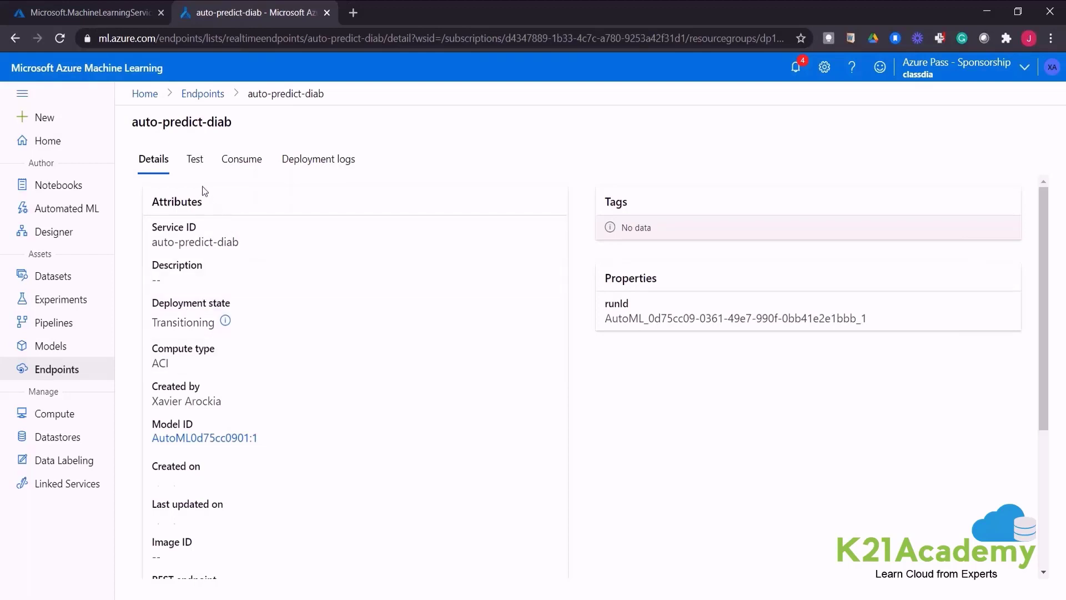
- Examine the auto-predict-diab endpoint's test page and its consumption information with the REST endpoint and authentication types
click(243, 161)
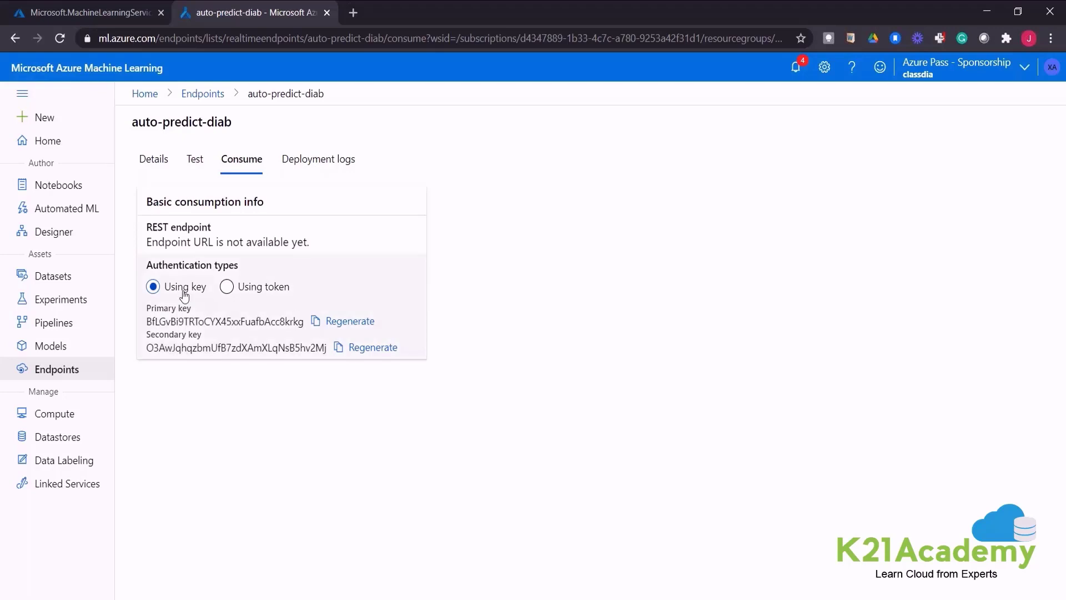
click(155, 162)
click(195, 160)
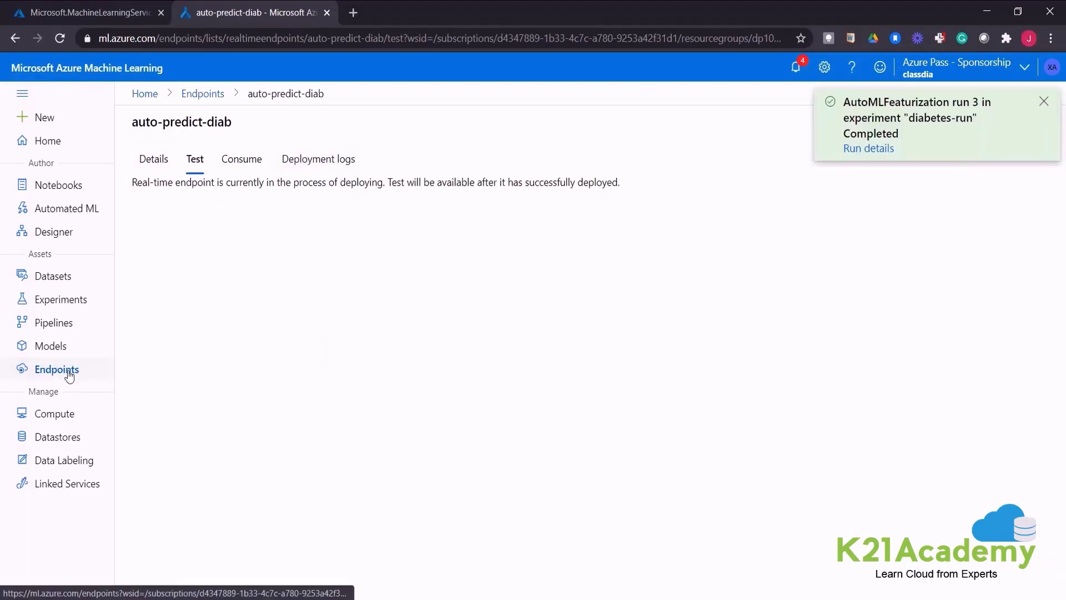
click(68, 370)
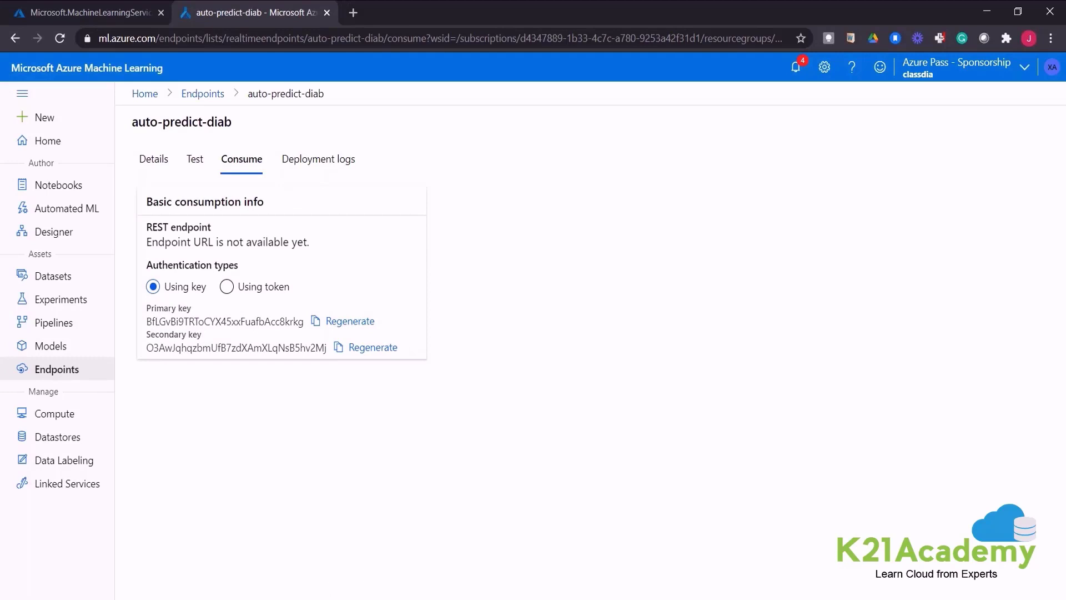
click(433, 599)
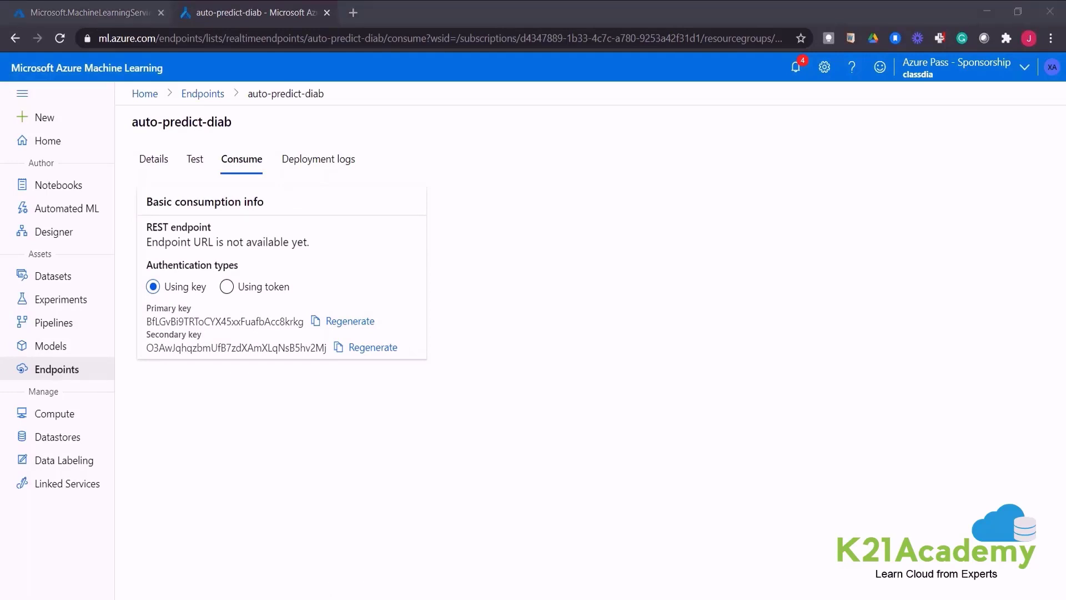